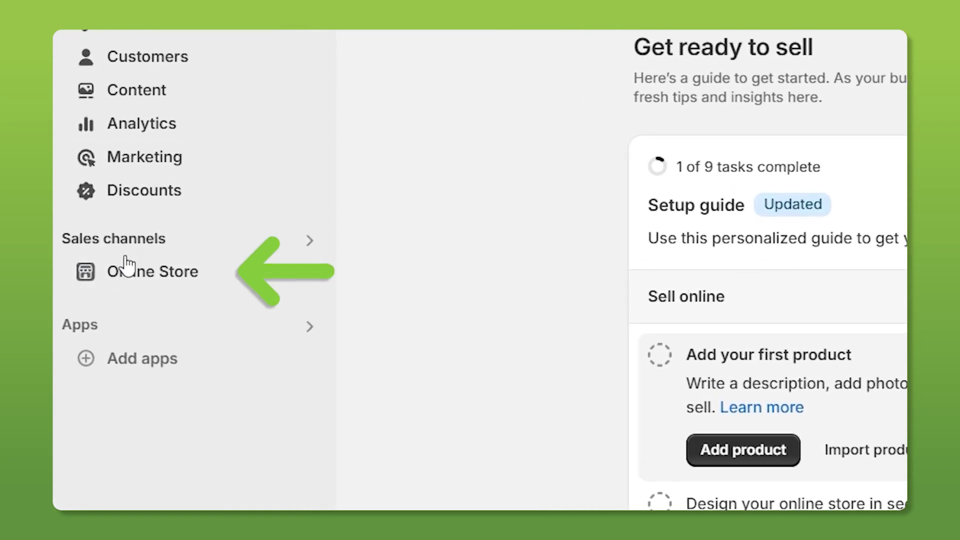
# Step: Open the Online Store themes page, glance at the Theme Store, and confirm Dawn 15.3.0 is current
pyautogui.click(147, 289)
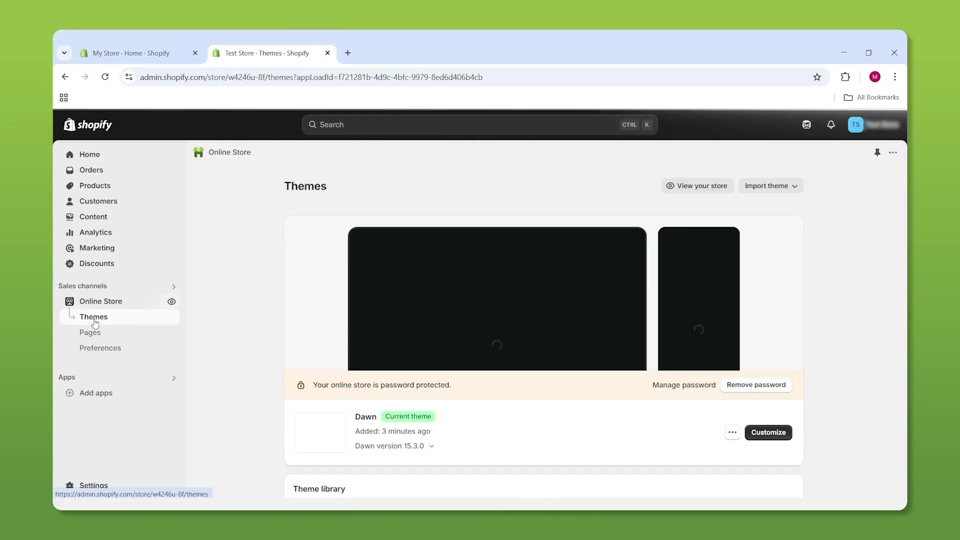
pyautogui.scroll(-9, 657, 231)
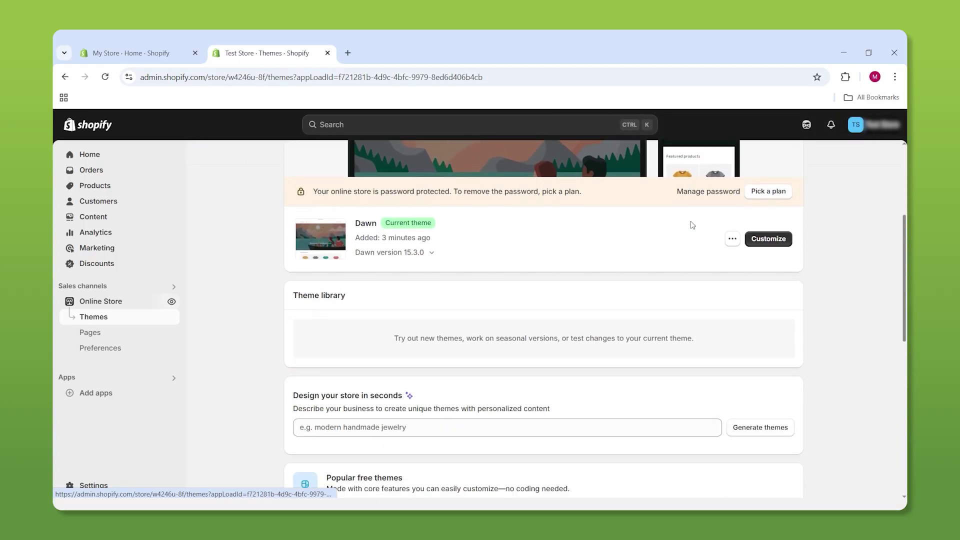
pyautogui.scroll(-2, 692, 229)
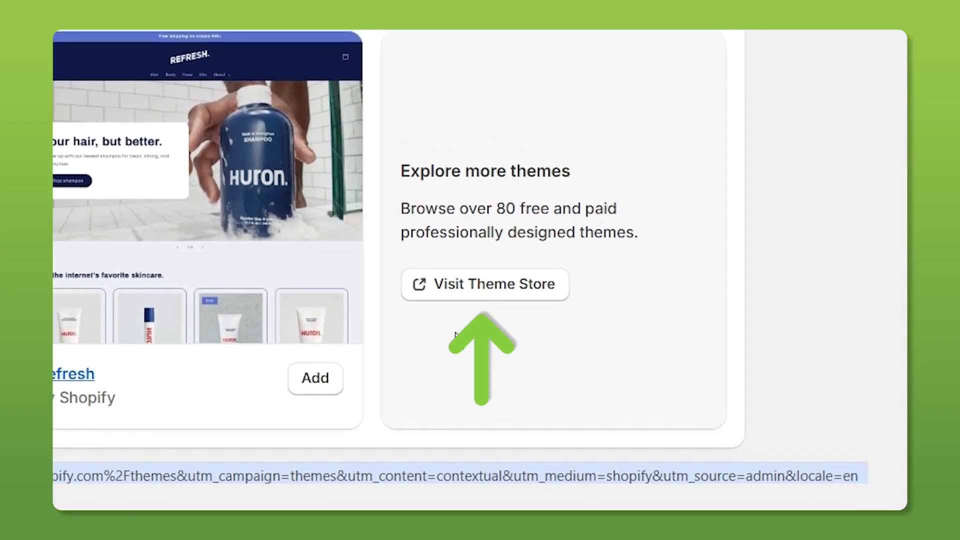
pyautogui.click(462, 295)
pyautogui.scroll(-2, 480, 325)
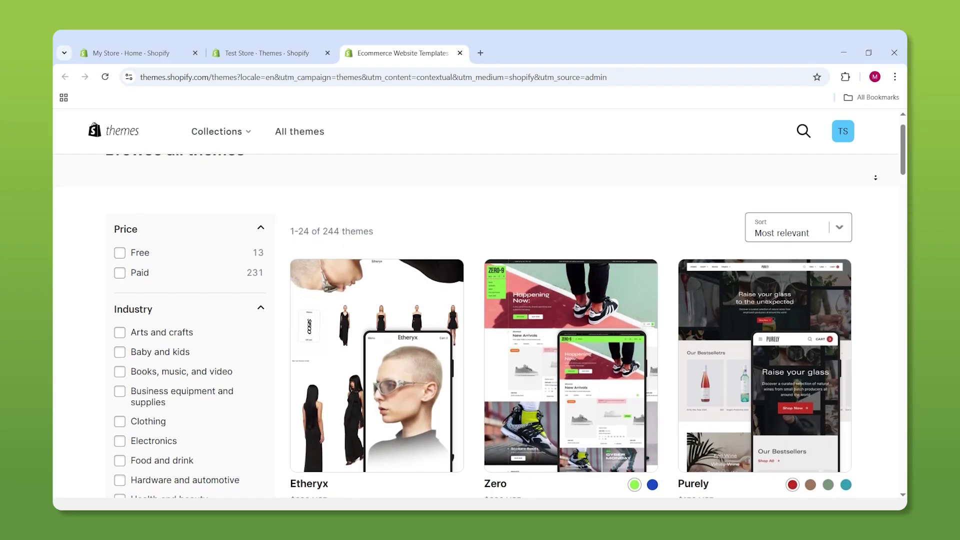
pyautogui.scroll(-2, 480, 325)
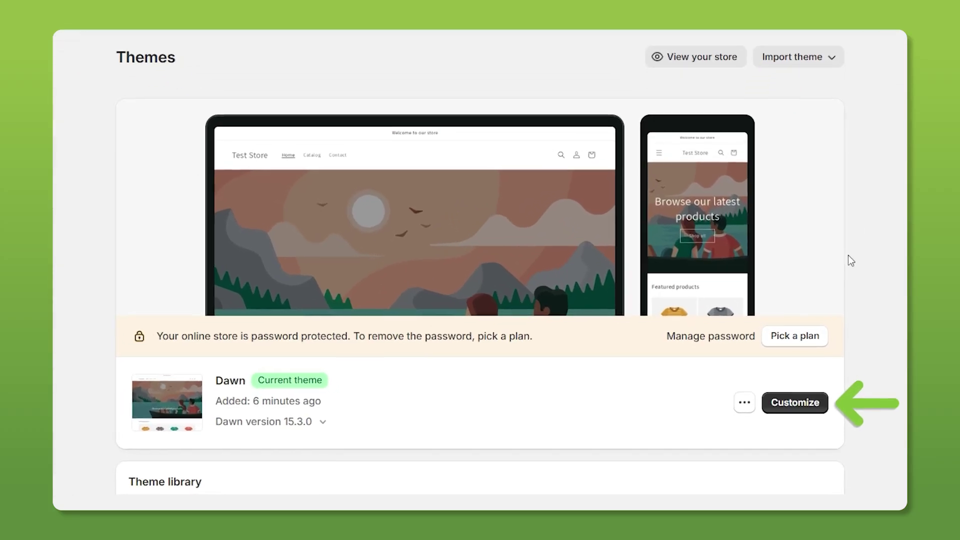
# Step: Open the Dawn theme editor in a new tab and try moving Image banner below Featured collection
pyautogui.rightClick(790, 409)
pyautogui.click(865, 233)
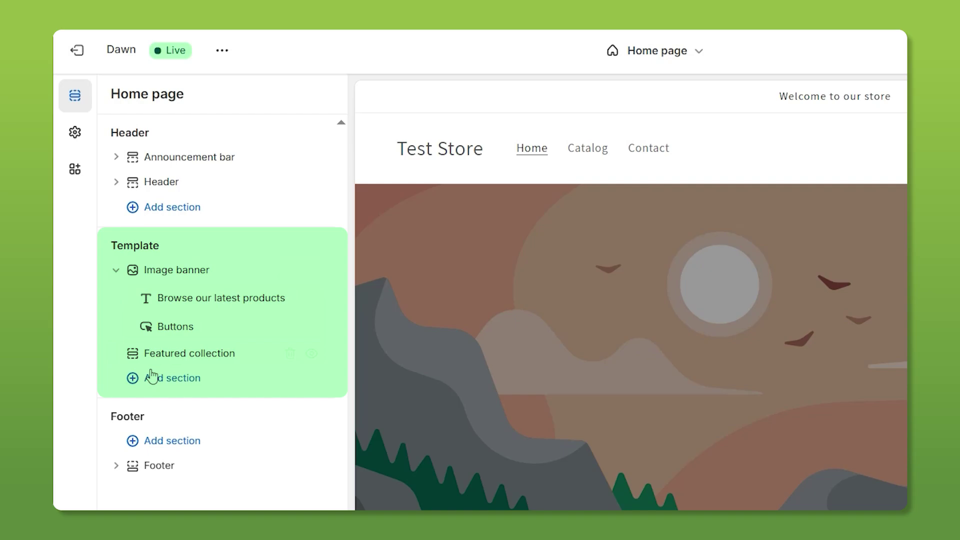
pyautogui.moveTo(200, 265)
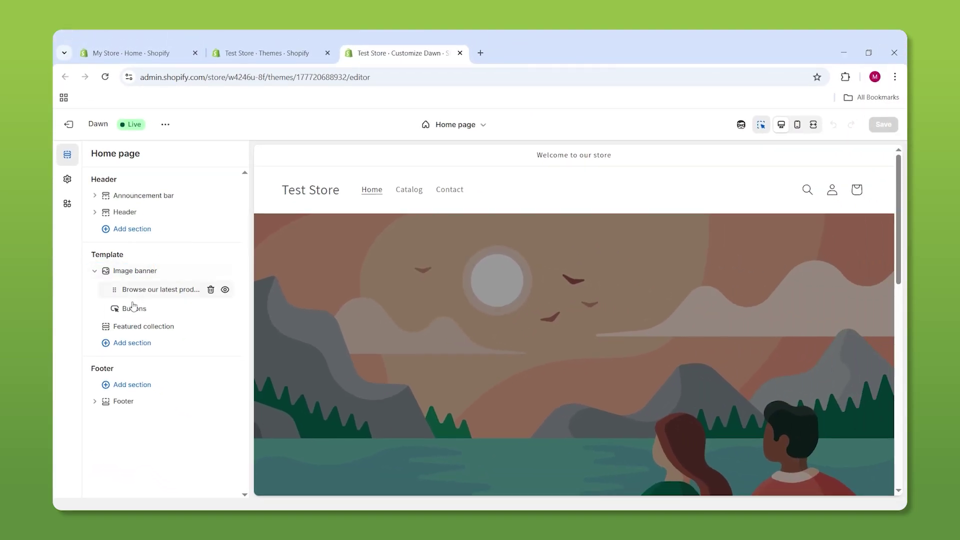
pyautogui.moveTo(197, 292)
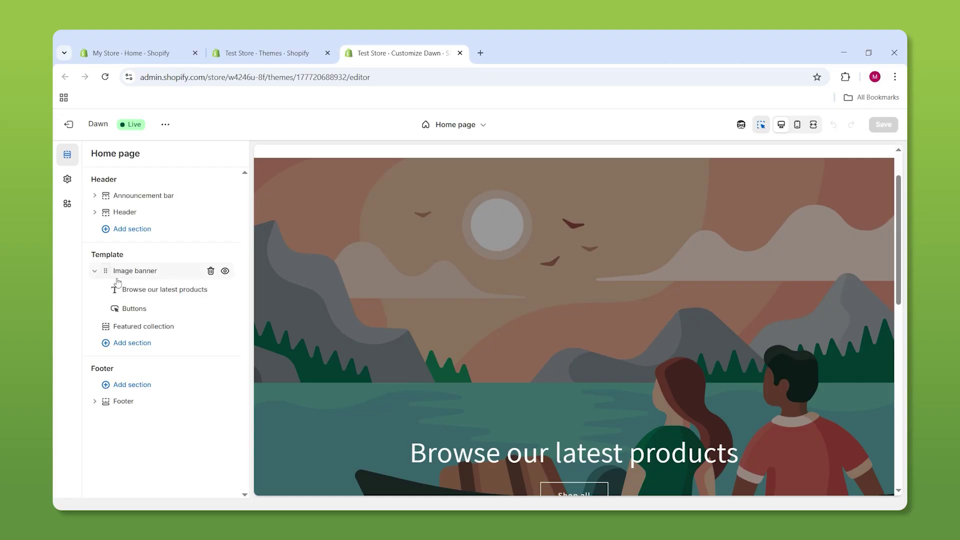
pyautogui.moveTo(107, 276); pyautogui.dragTo(94, 260)
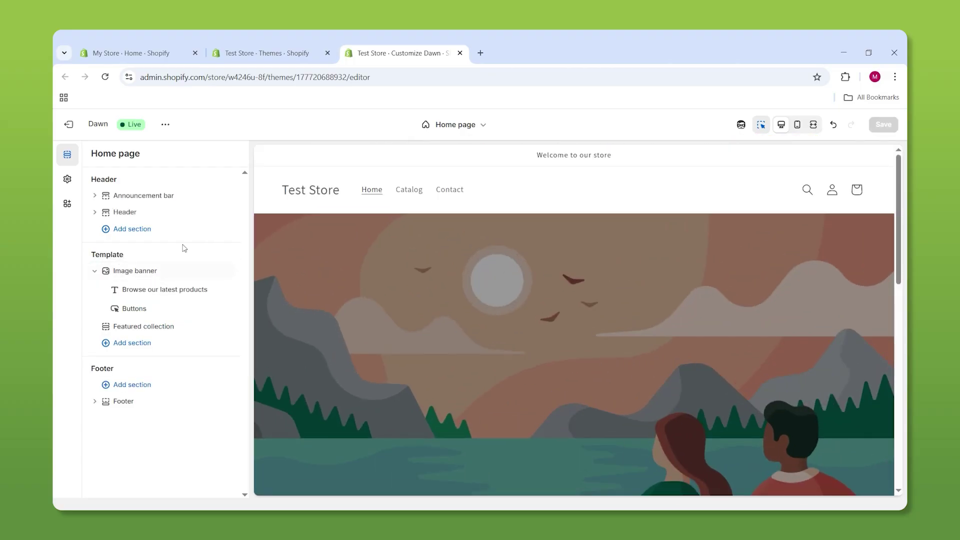
# Step: Open the Image banner section's settings, briefly checking Featured collection along the way
pyautogui.click(122, 276)
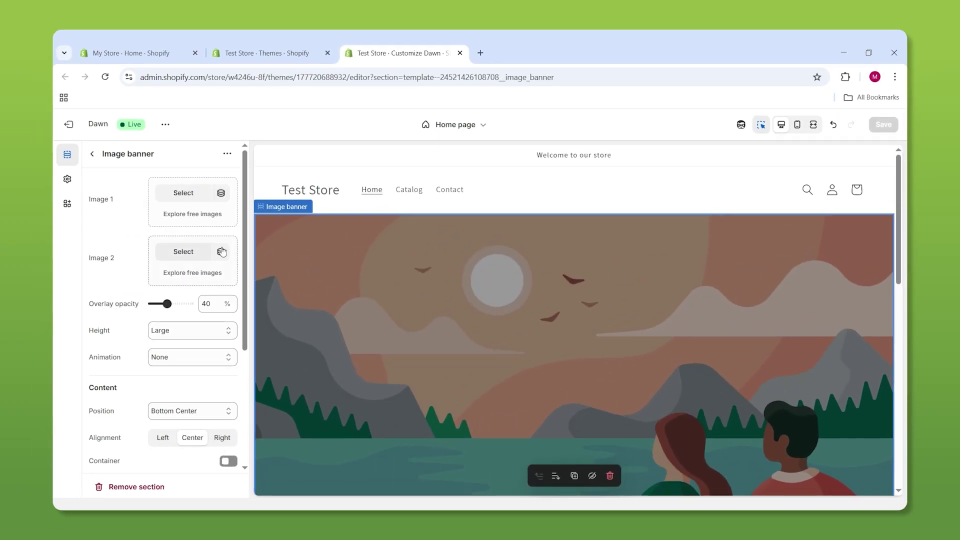
pyautogui.scroll(-6, 504, 307)
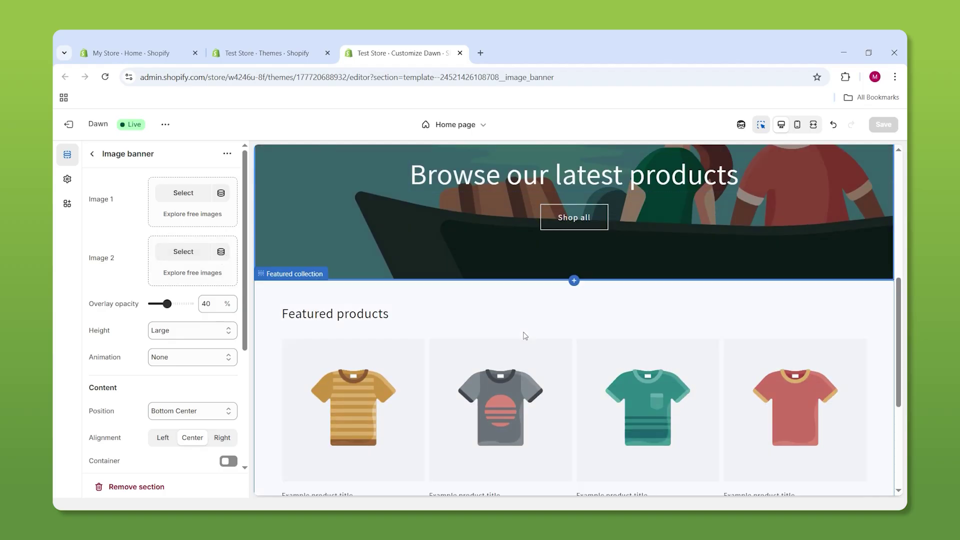
pyautogui.click(508, 274)
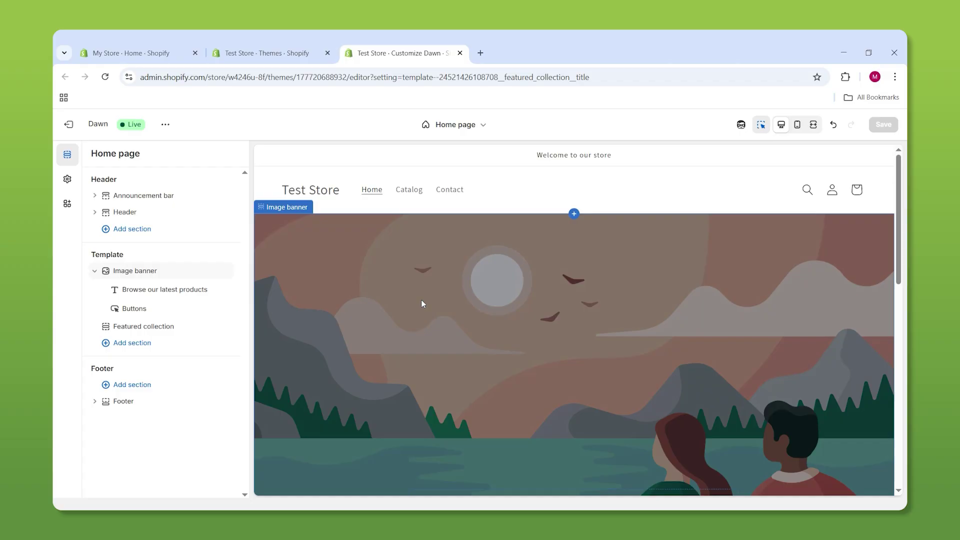
pyautogui.scroll(-2, 425, 278)
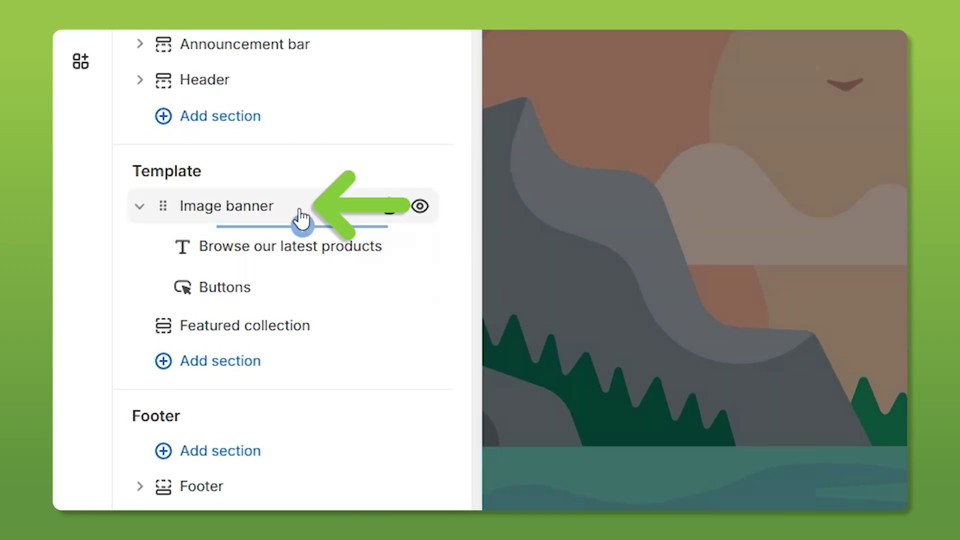
pyautogui.click(240, 211)
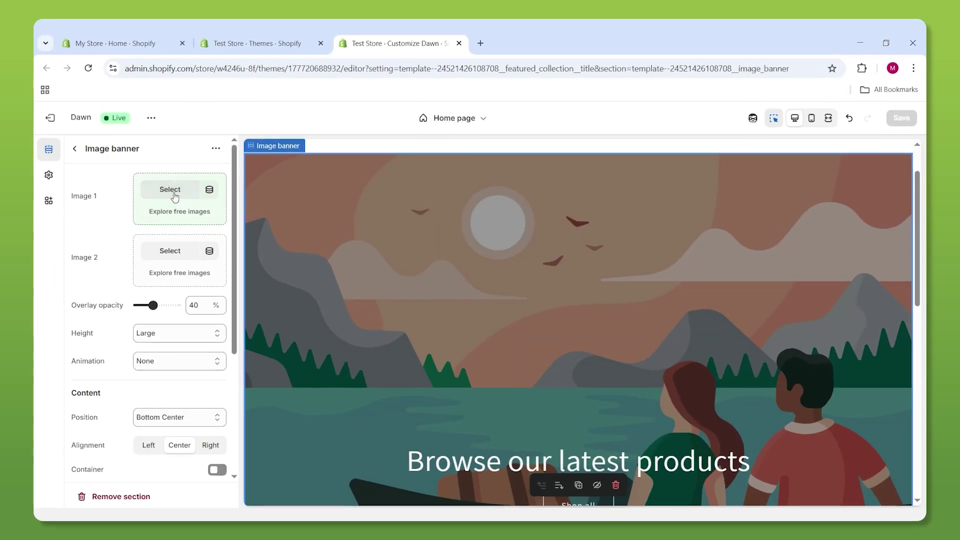
# Step: Upload the mountain photo as the banner's Image 1 and set its height to Small
pyautogui.click(183, 193)
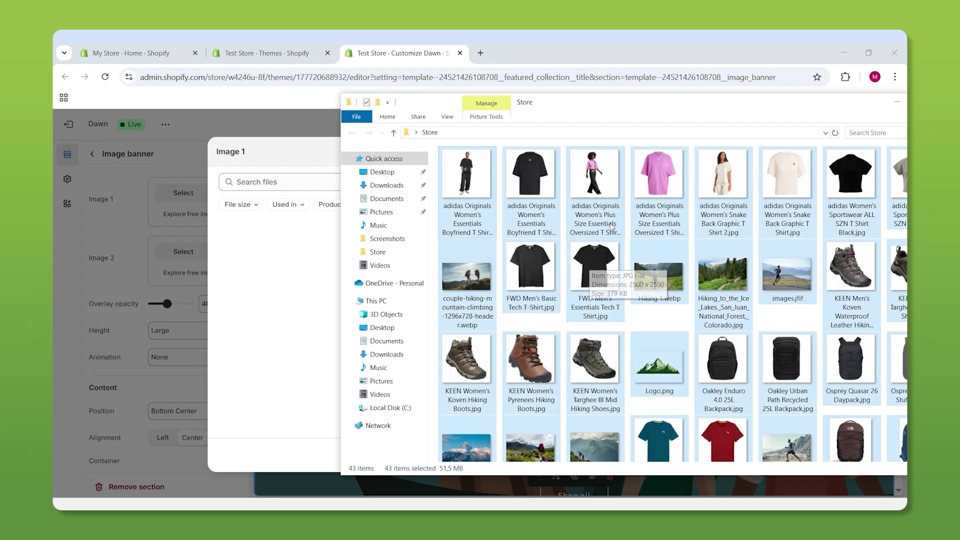
pyautogui.moveTo(611, 226); pyautogui.dragTo(262, 274)
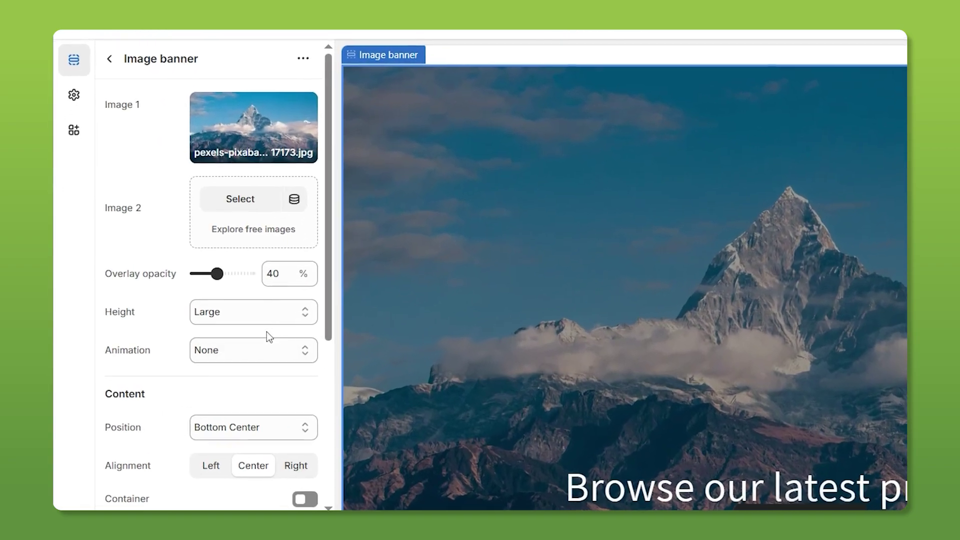
pyautogui.scroll(-1, 200, 325)
pyautogui.click(255, 228)
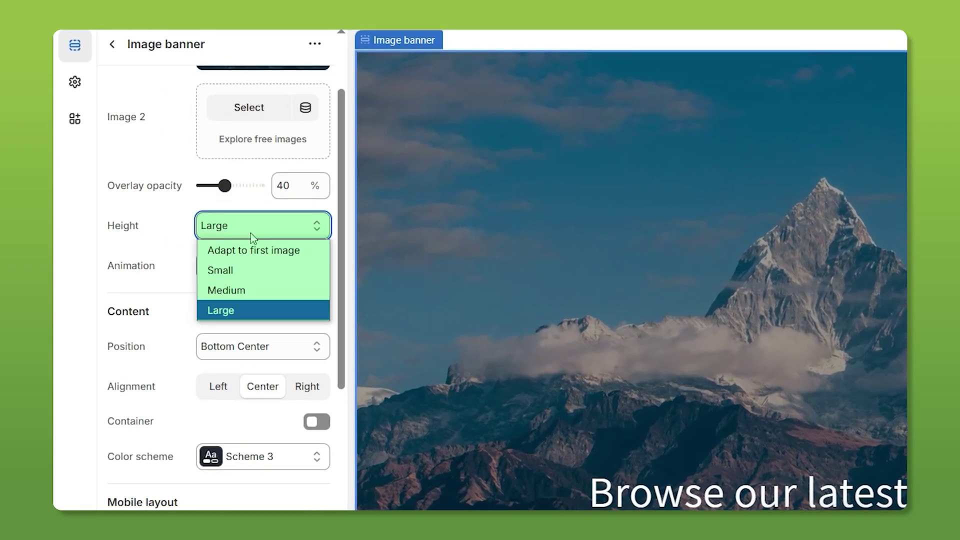
pyautogui.click(240, 269)
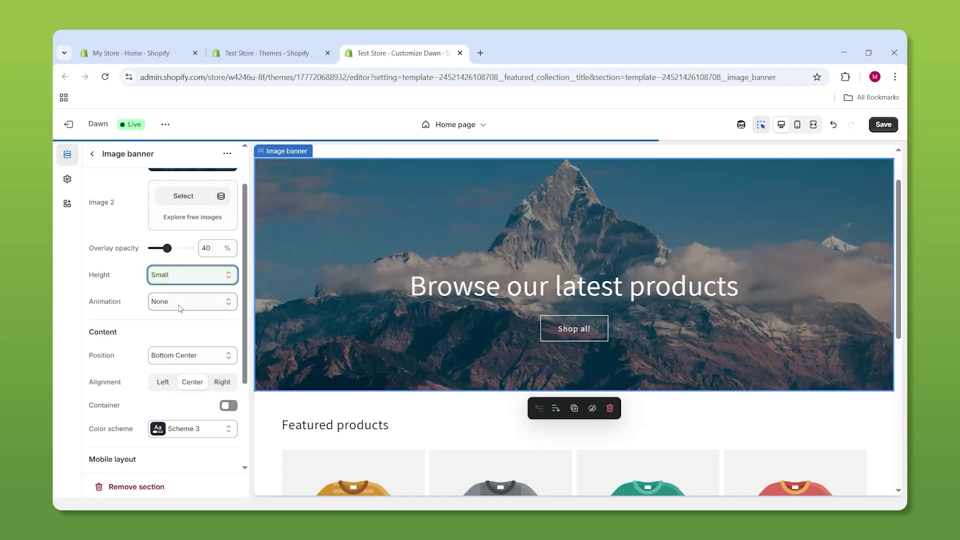
pyautogui.click(183, 355)
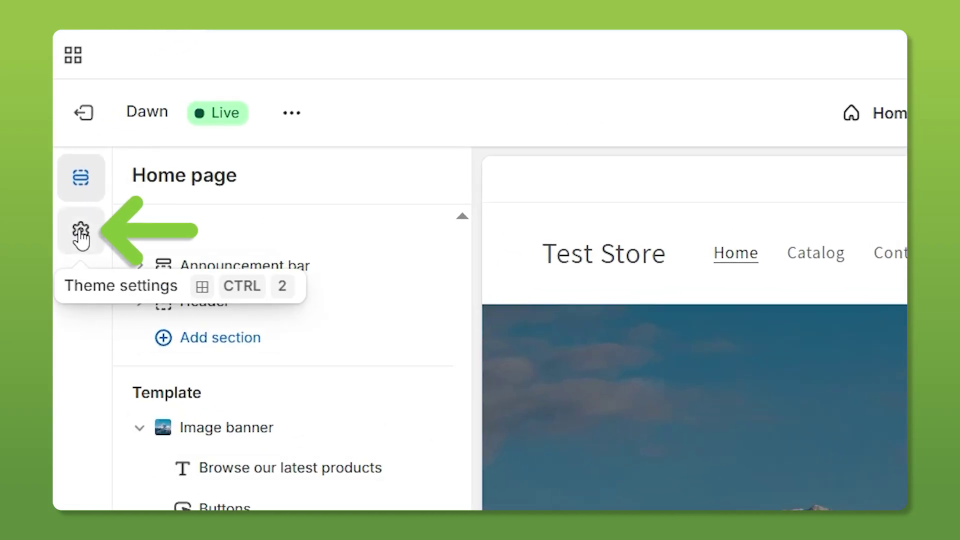
# Step: Set the theme's Headings font to Abril Fatface under Typography
pyautogui.click(67, 179)
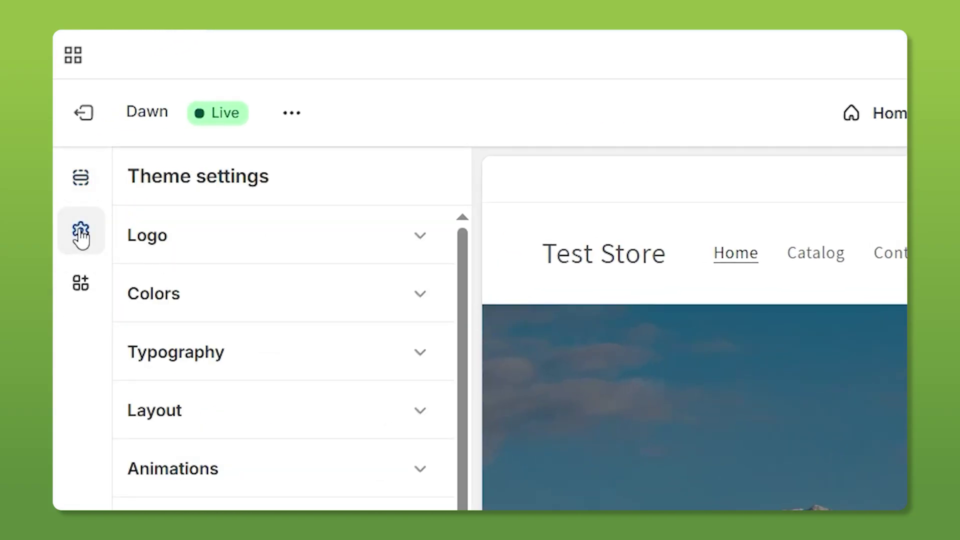
pyautogui.click(270, 362)
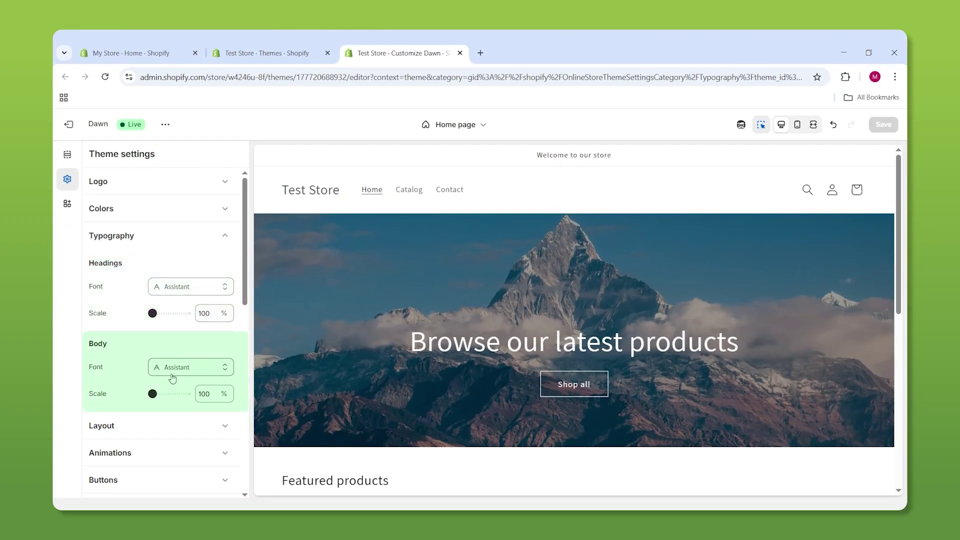
pyautogui.click(173, 289)
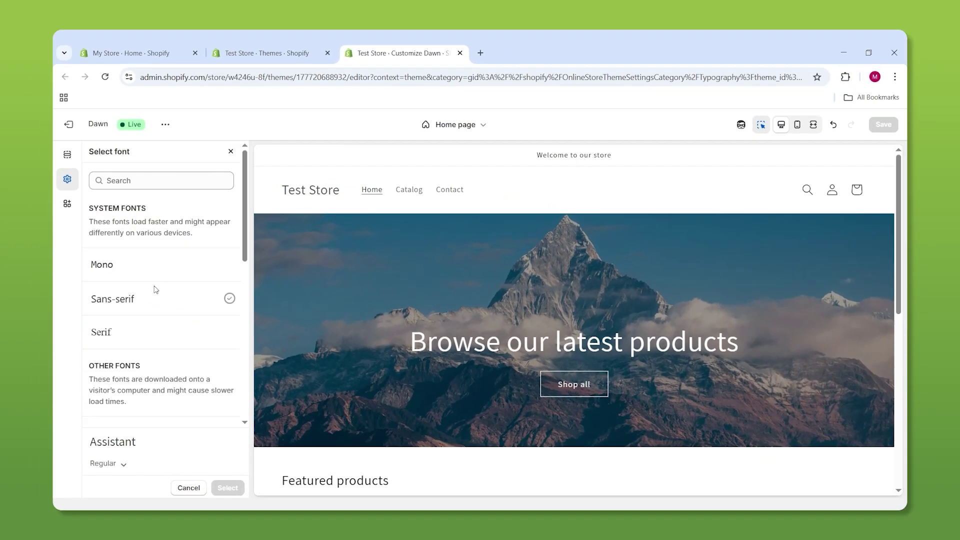
pyautogui.scroll(-3, 156, 289)
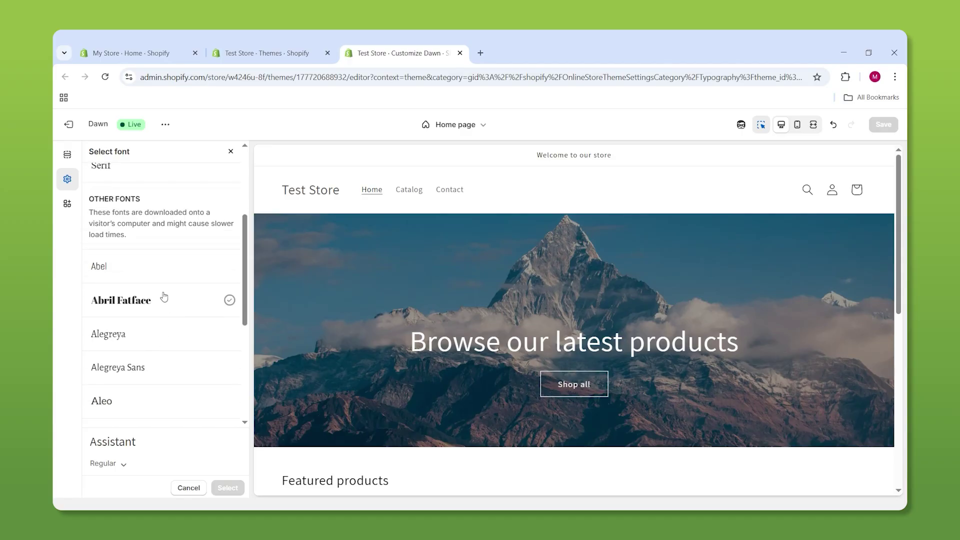
pyautogui.click(158, 307)
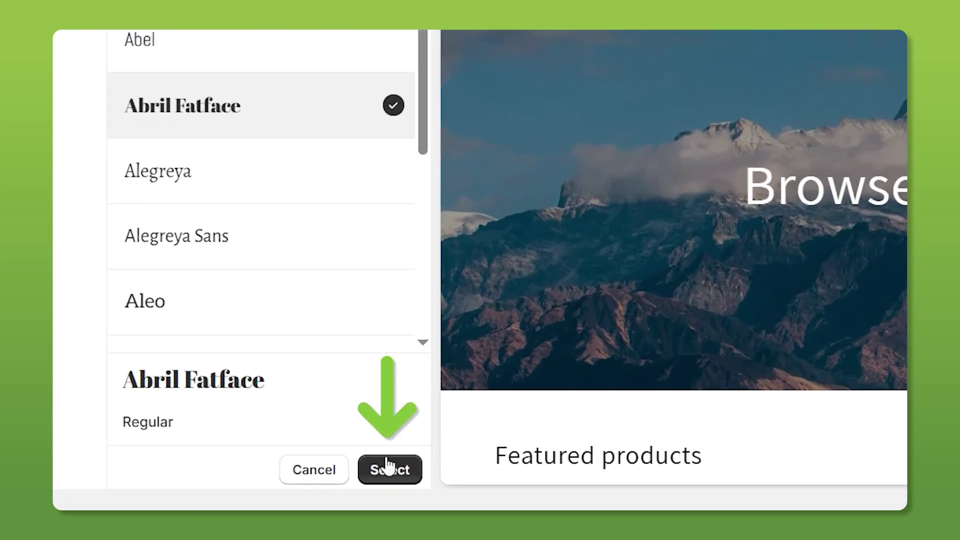
pyautogui.click(426, 466)
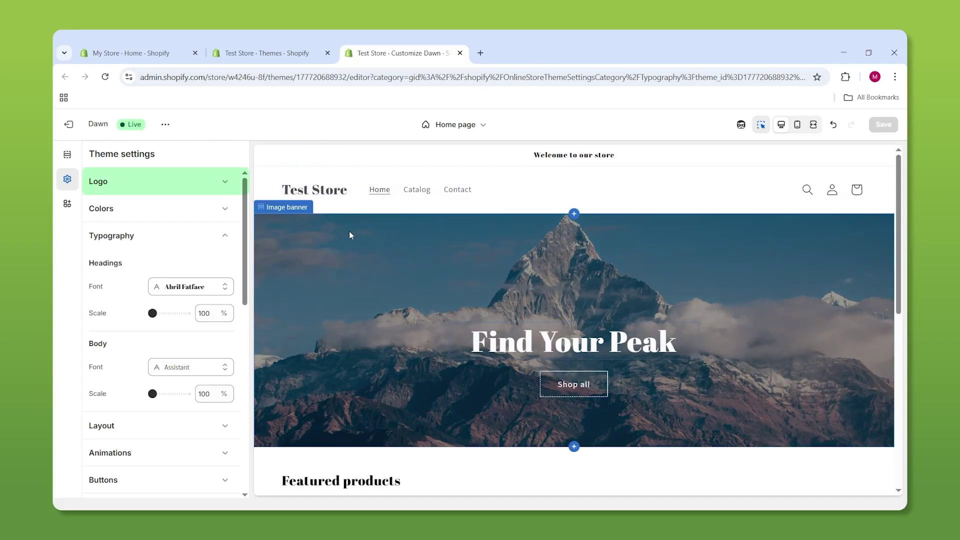
# Step: Use the green mountain Logo.png as the store header logo
pyautogui.click(223, 184)
pyautogui.click(182, 219)
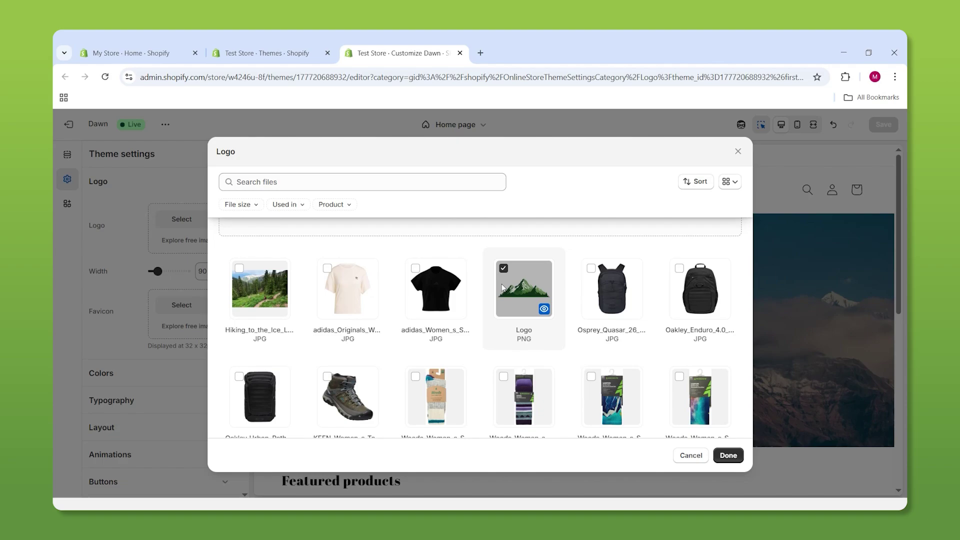
pyautogui.click(728, 456)
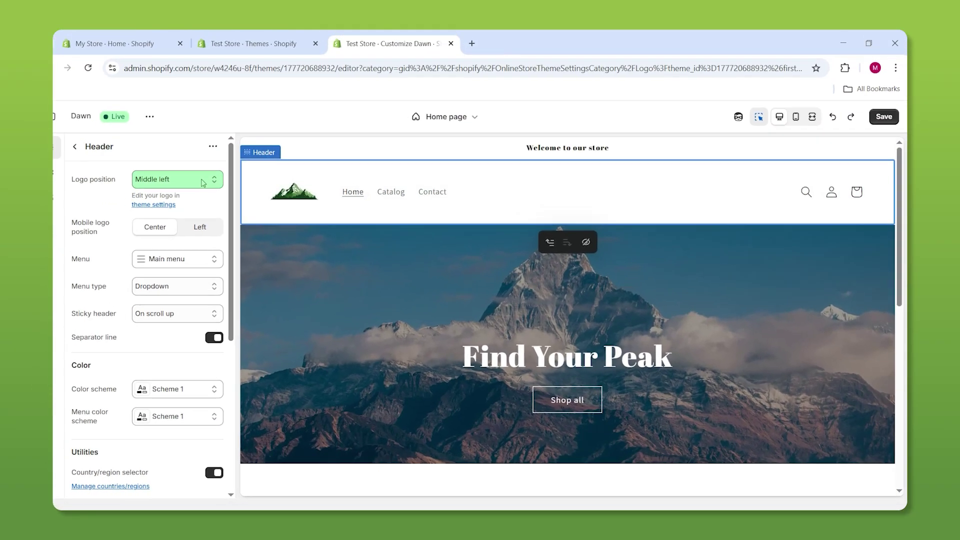
# Step: Put the header logo at Top center and give the header color Scheme 2
pyautogui.click(192, 186)
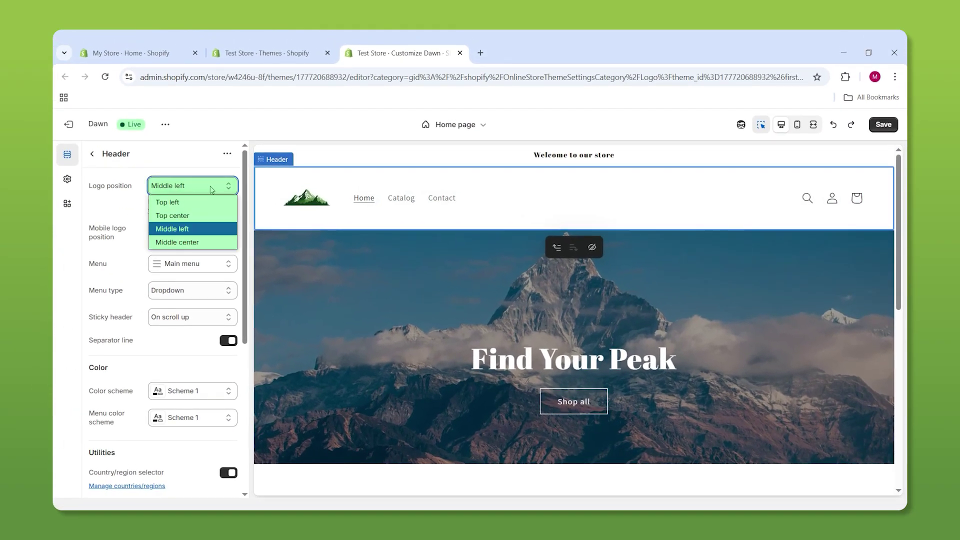
pyautogui.click(193, 215)
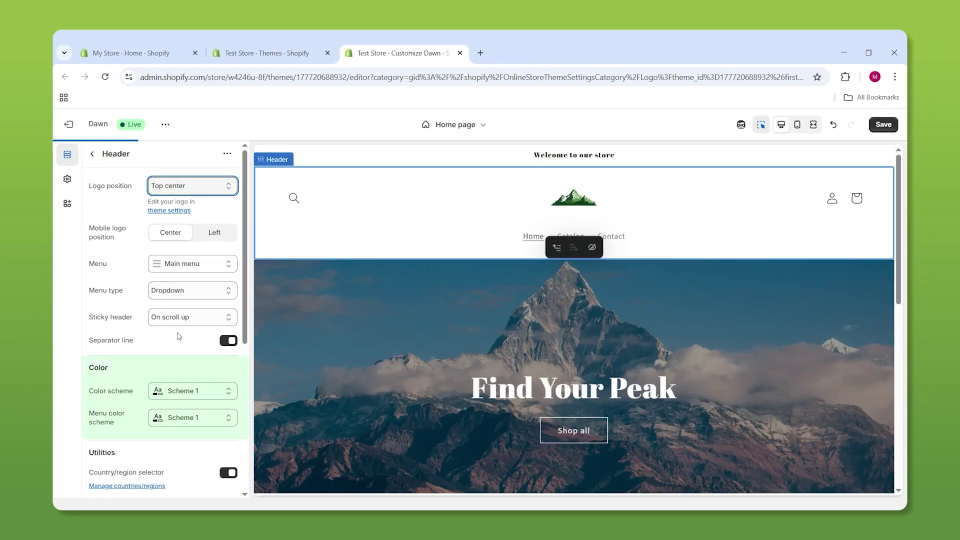
pyautogui.click(173, 395)
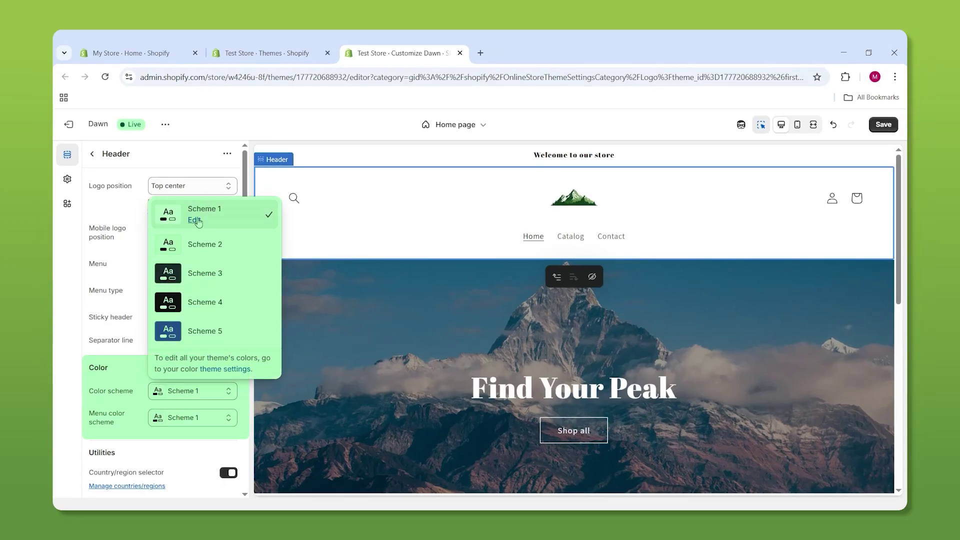
pyautogui.click(193, 220)
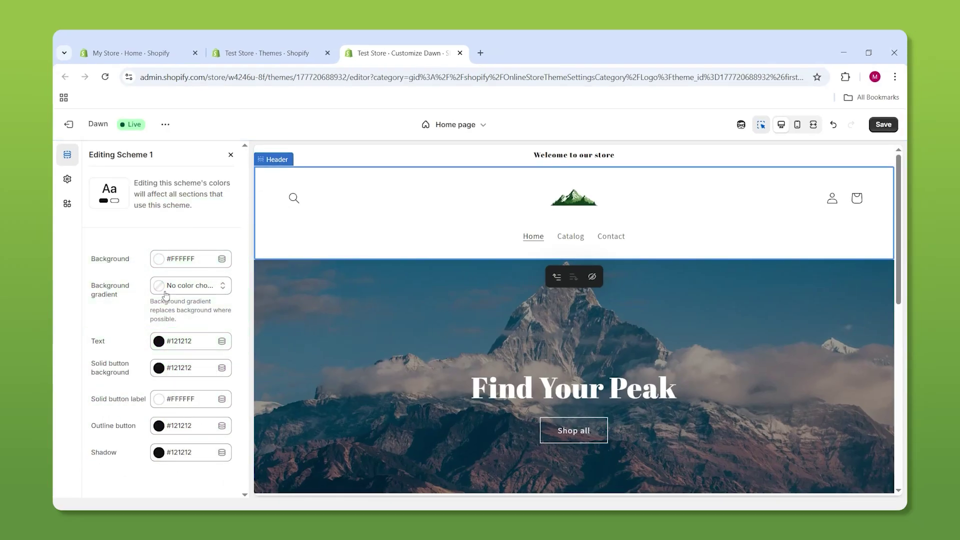
pyautogui.hotkey('ctrl', 'z')
pyautogui.click(207, 252)
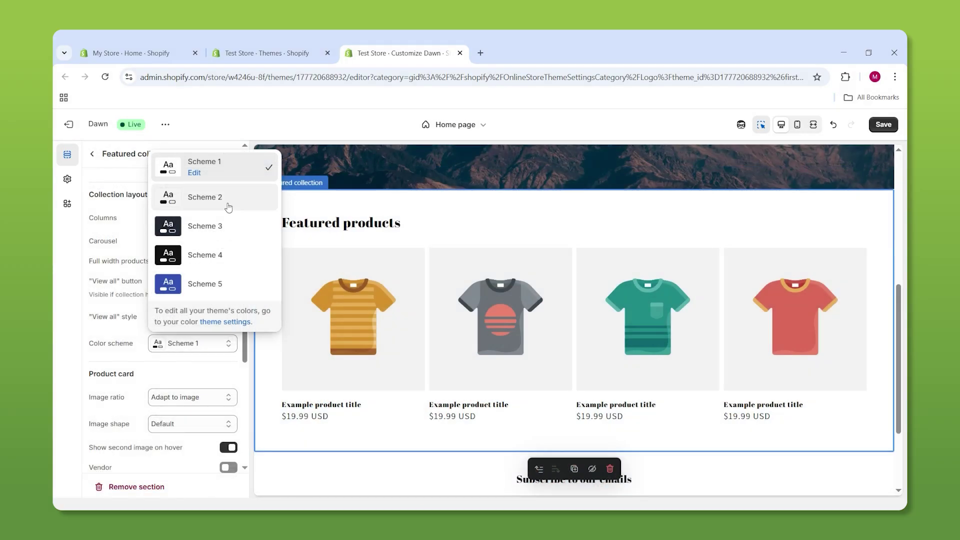
# Step: Apply color Scheme 2 to the Featured collection section
pyautogui.click(229, 205)
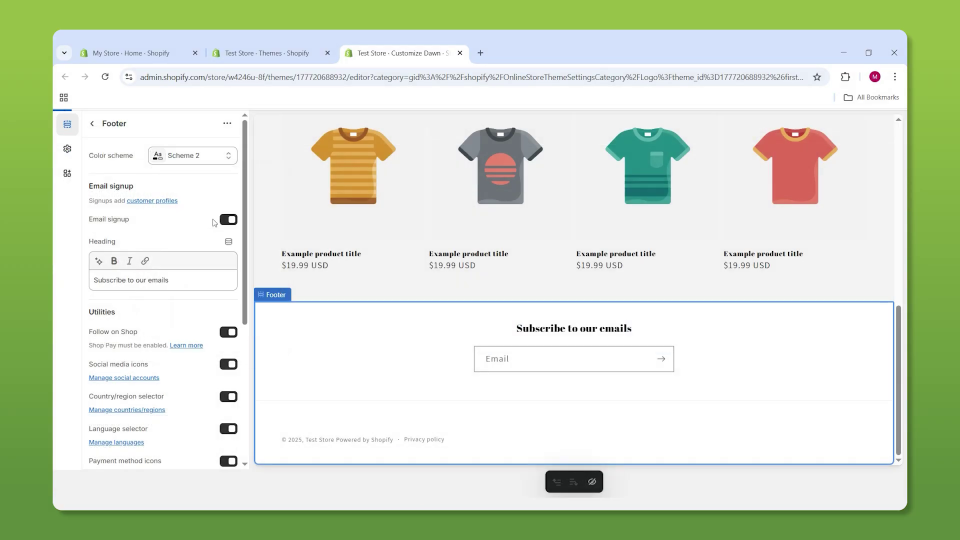
pyautogui.scroll(2, 455, 338)
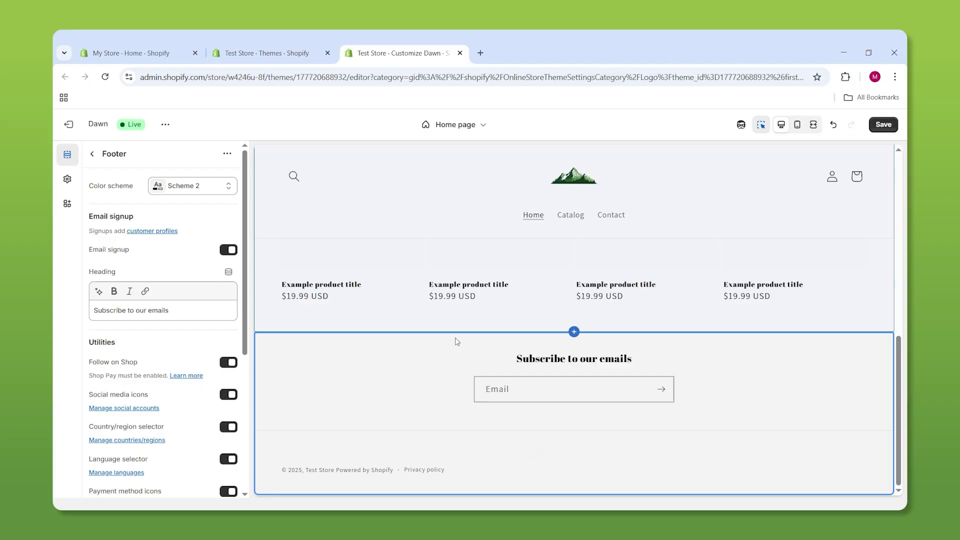
pyautogui.scroll(5, 462, 342)
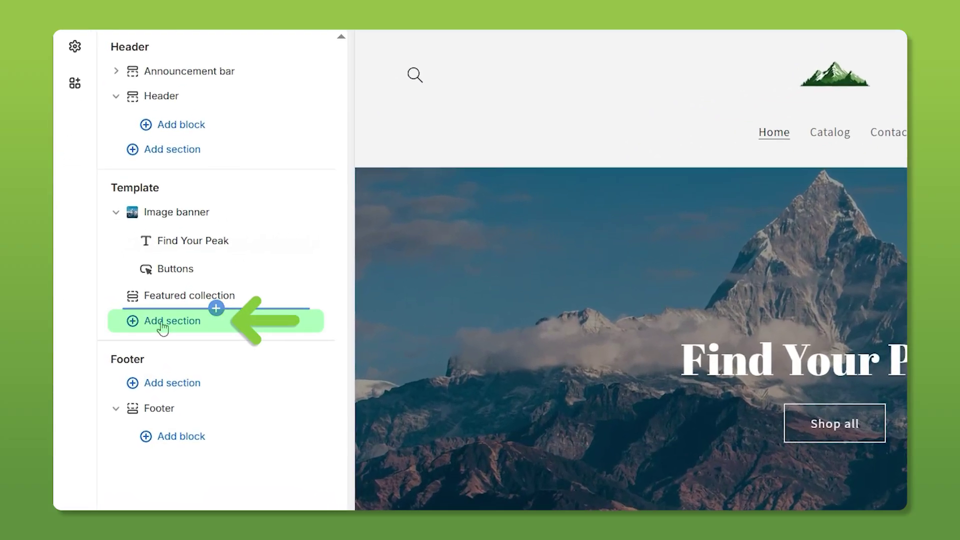
# Step: Add a Collection list section and drag it above Featured collection
pyautogui.click(162, 324)
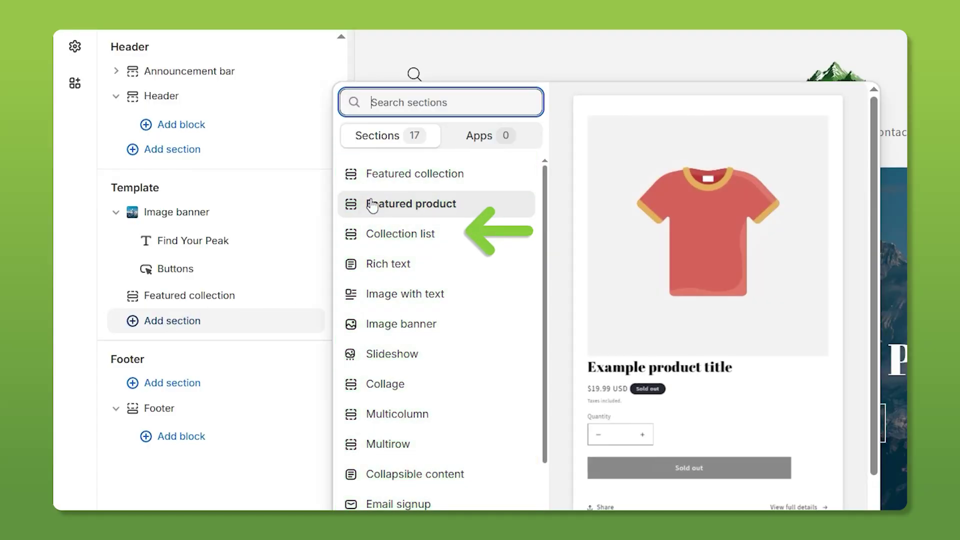
pyautogui.click(372, 234)
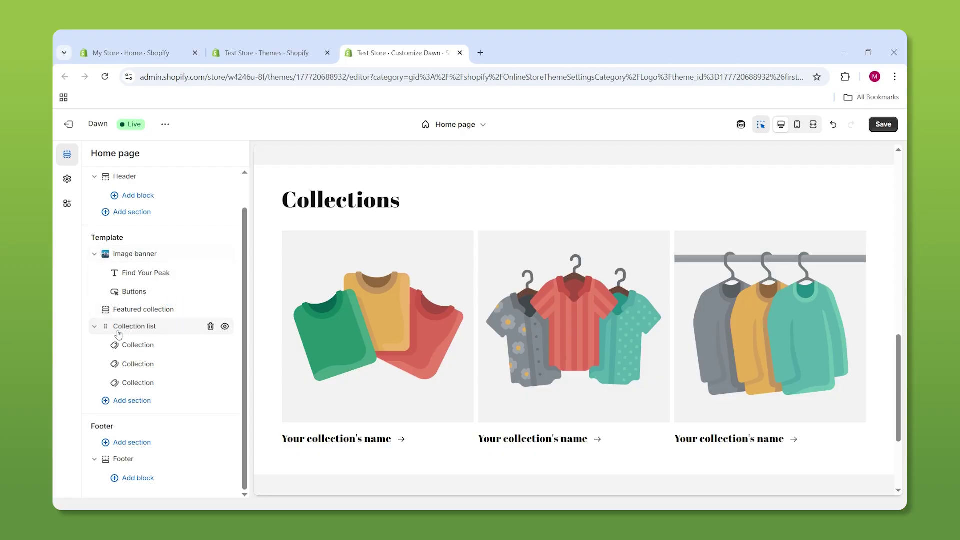
pyautogui.moveTo(106, 327); pyautogui.dragTo(106, 352)
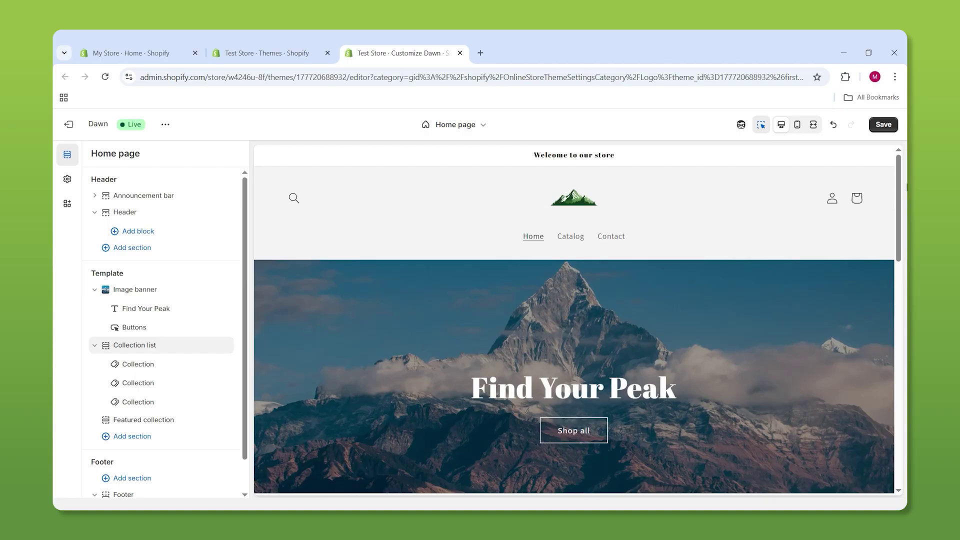
# Step: Start a new product 'adidas Originals Women's Essentials Boyfriend T Shirt' and paste its description
pyautogui.click(246, 50)
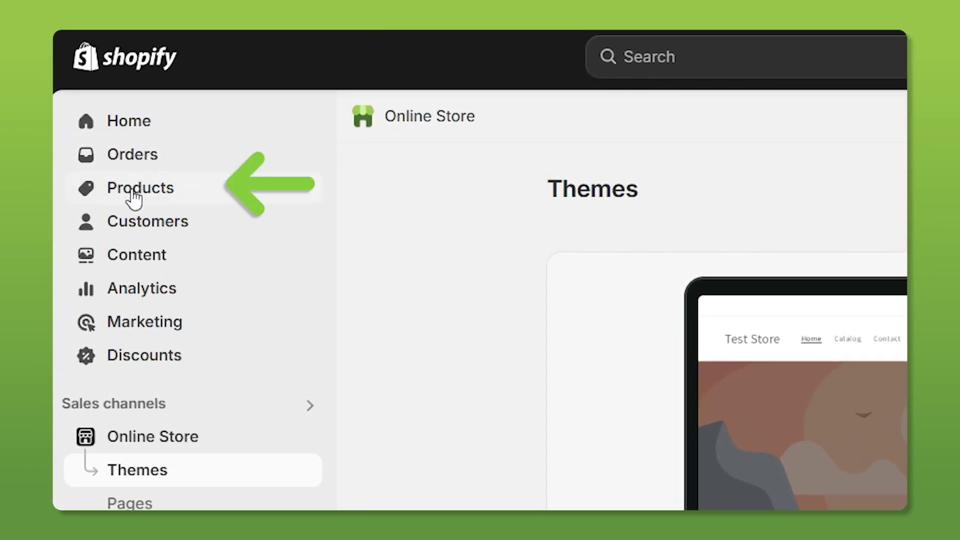
pyautogui.click(133, 195)
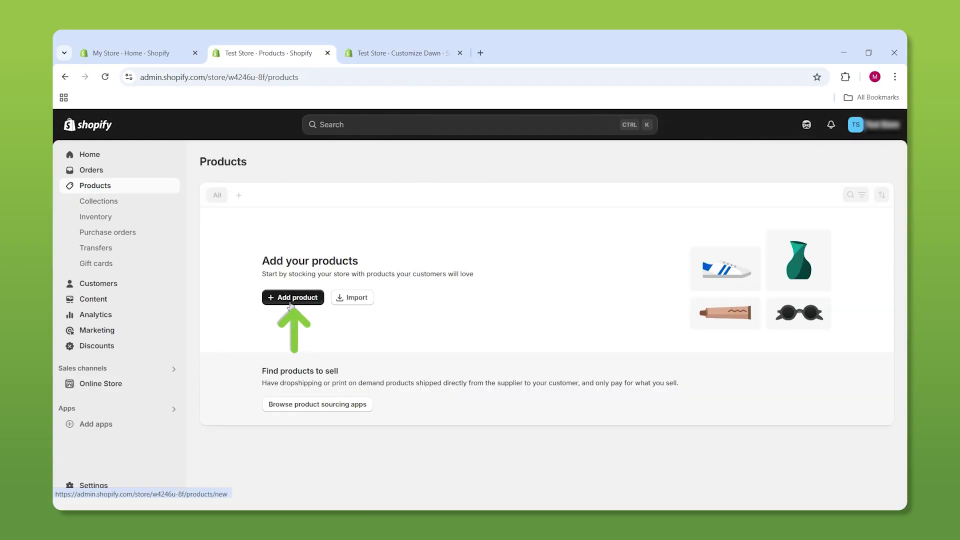
pyautogui.click(290, 298)
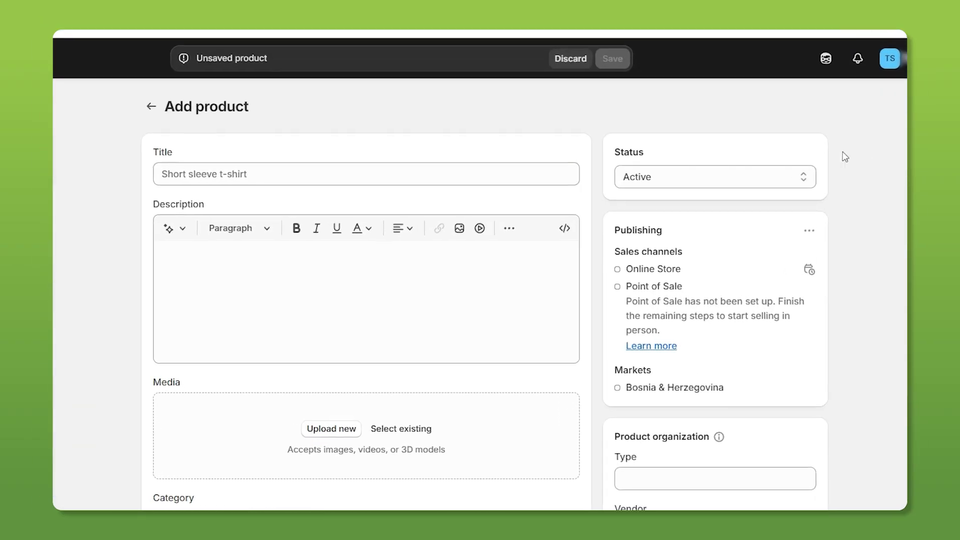
pyautogui.click(403, 174)
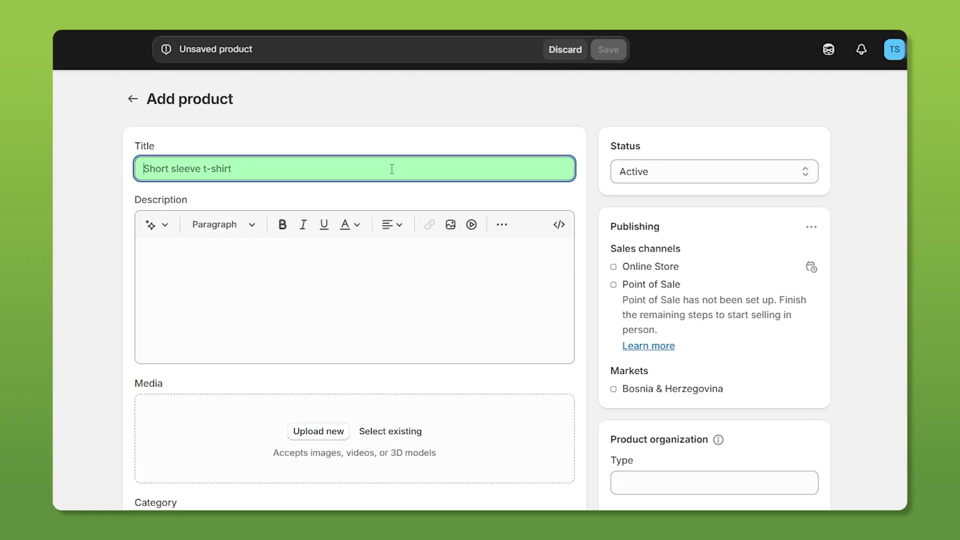
pyautogui.click(445, 300)
pyautogui.write("Stay comfortable and stylish with the adidas Originals Women's Essentials Boyfriend T Shirt. Featuring the iconic adidas Originals logo, this shirt is made with soft, high-quality cotton for a relaxed fit. Perfect for everyday wear, this t-shirt pairs well with any casual outfit.")
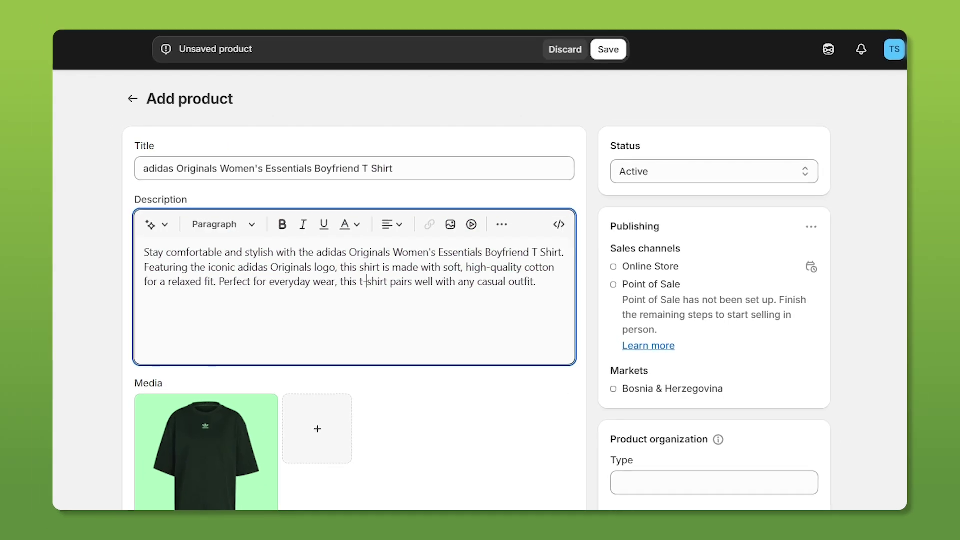
pyautogui.scroll(-9, 265, 391)
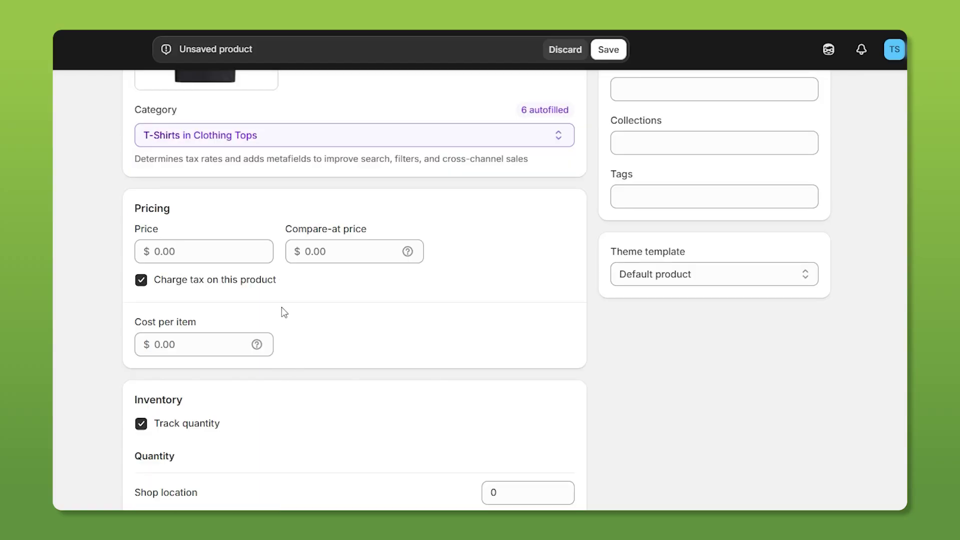
# Step: Set the product price to 145.00 and add a Color variant with value Black
pyautogui.click(238, 250)
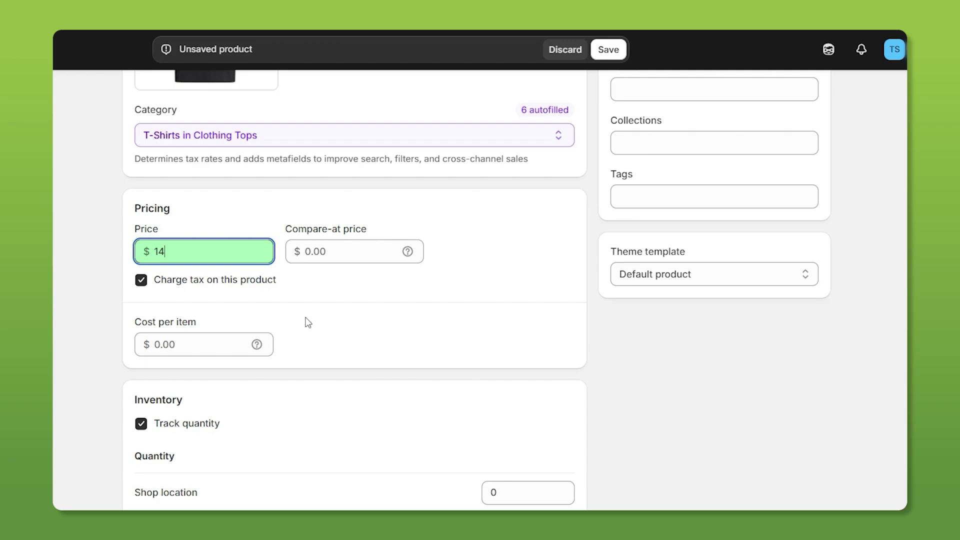
pyautogui.click(376, 298)
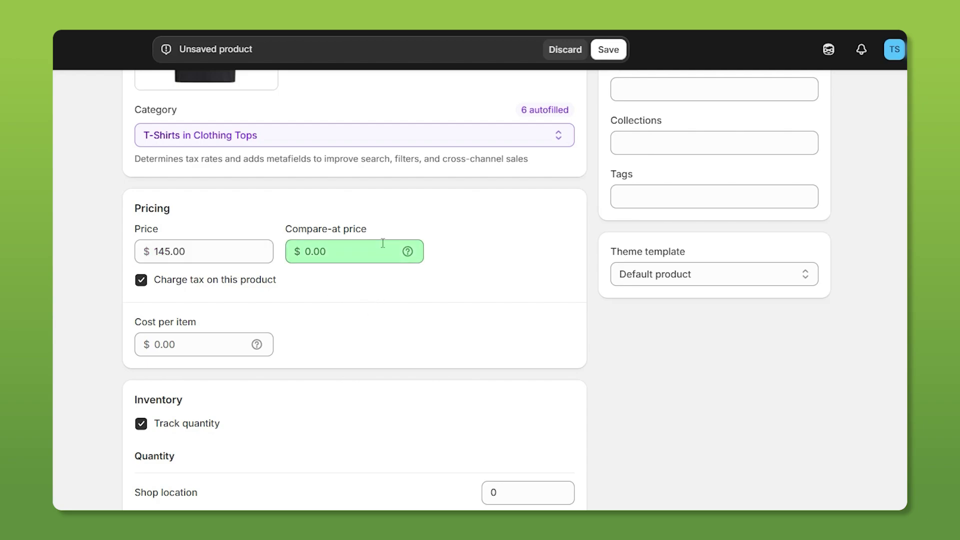
pyautogui.moveTo(413, 249)
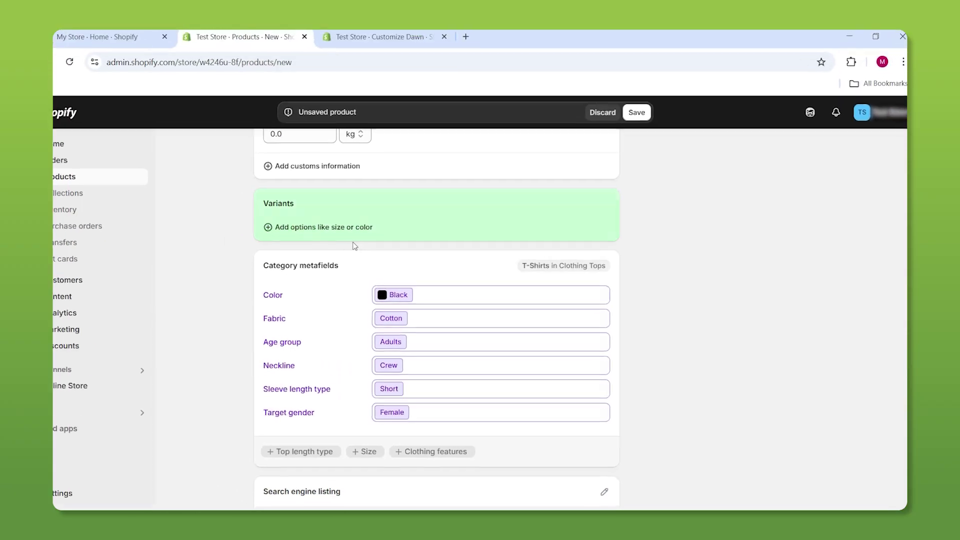
pyautogui.click(344, 234)
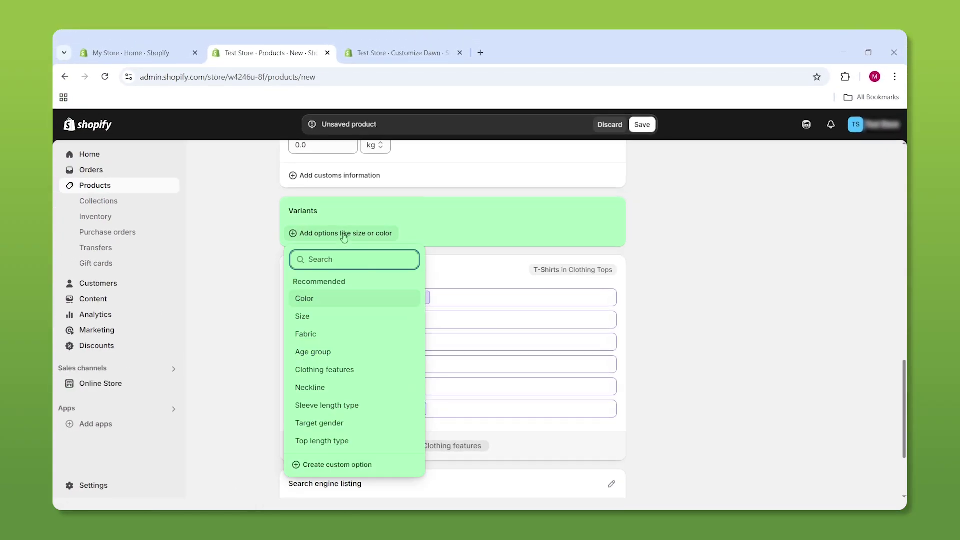
pyautogui.click(315, 300)
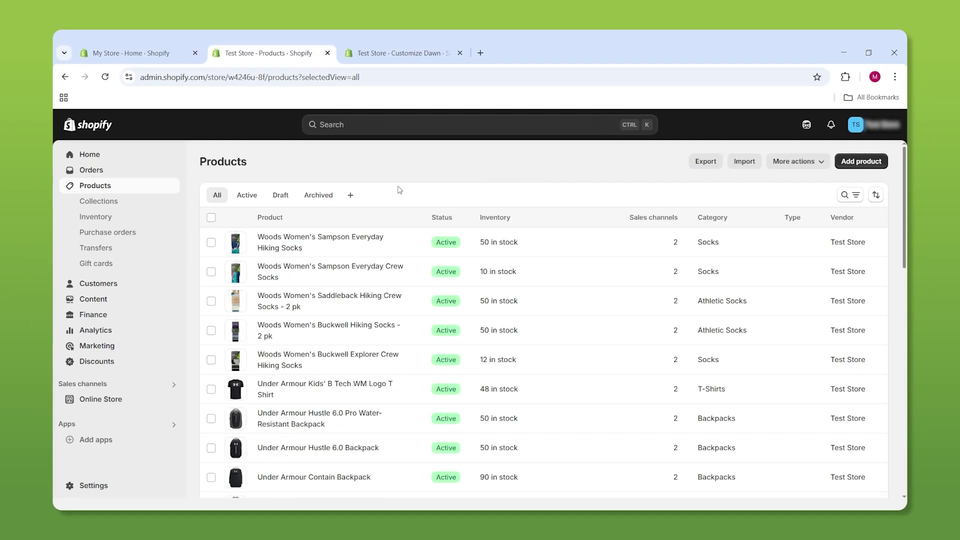
# Step: Create a manual collection titled 'Bags & Accessories' and browse products to add to it
pyautogui.click(116, 203)
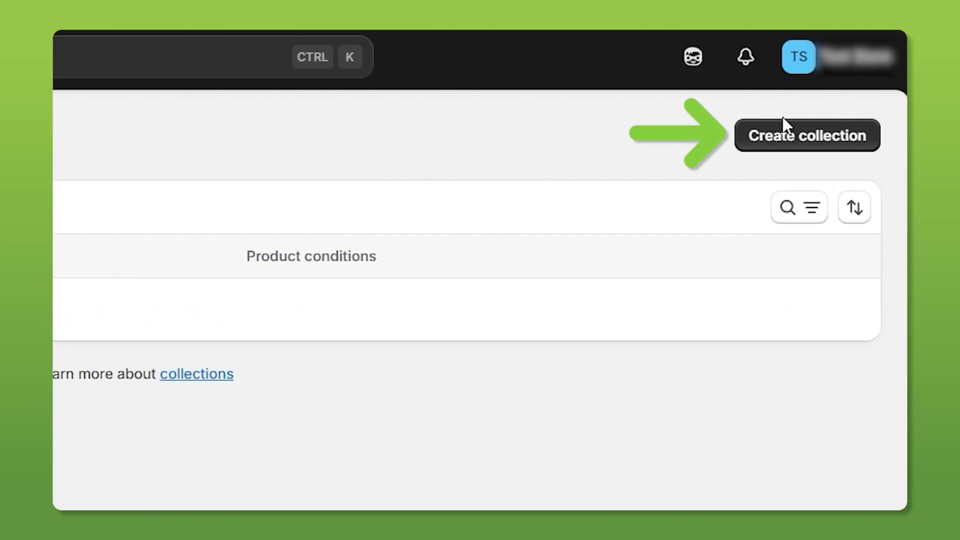
pyautogui.click(802, 142)
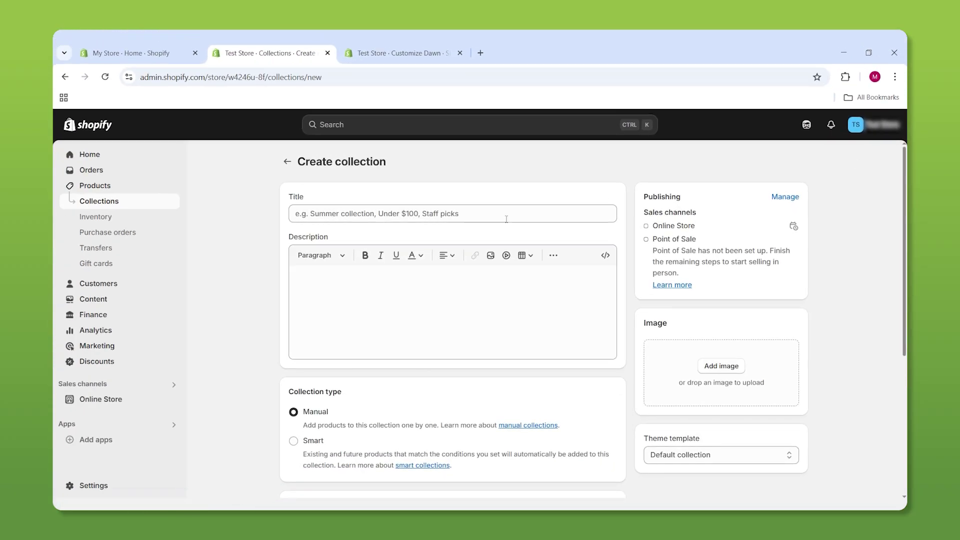
pyautogui.click(385, 215)
pyautogui.write('Bags & Accessories')
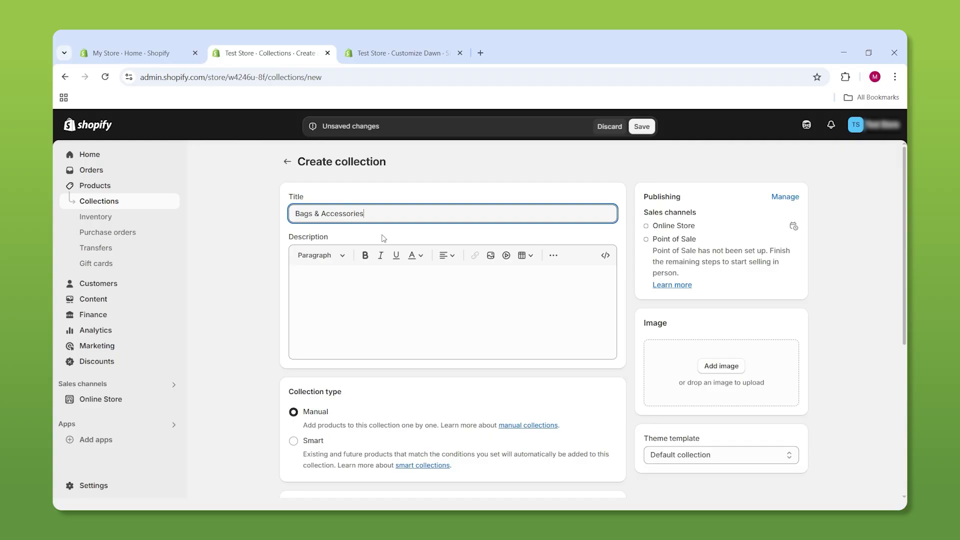
pyautogui.scroll(-1, 390, 284)
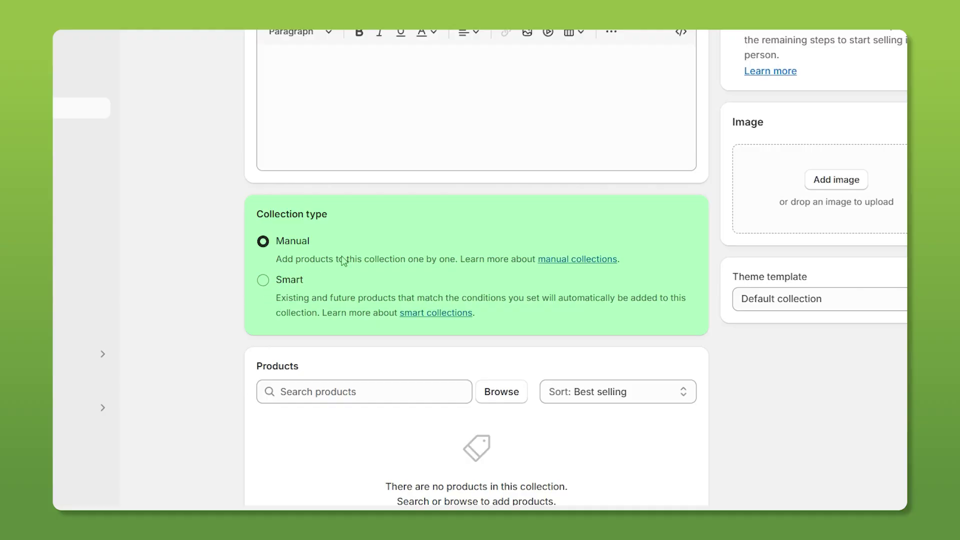
pyautogui.scroll(-3, 538, 197)
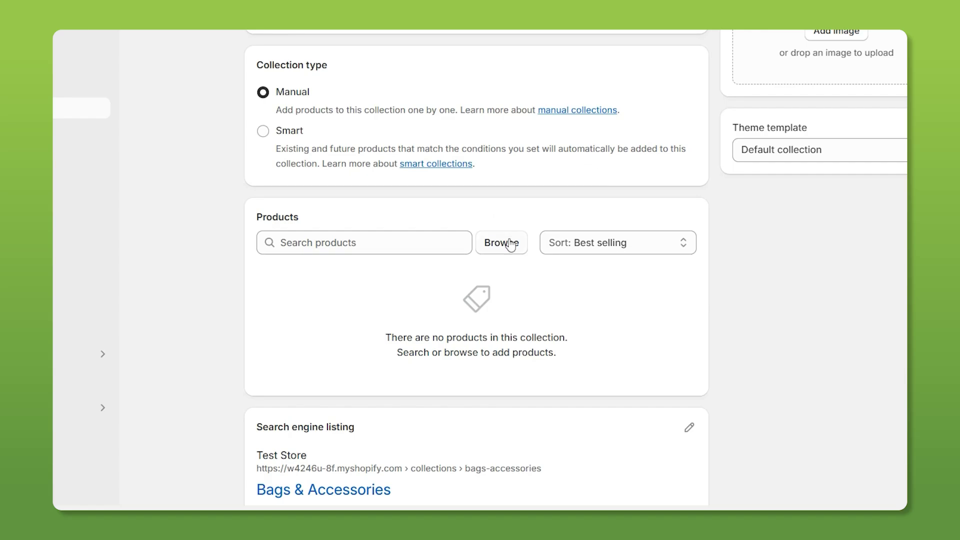
pyautogui.click(510, 245)
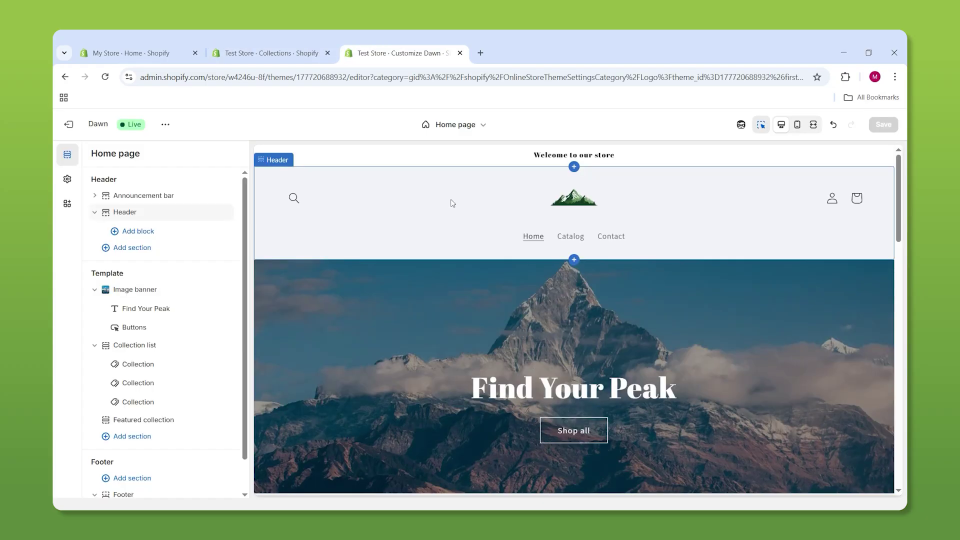
# Step: Assign the Shirts collection to the first Collection list tile
pyautogui.scroll(-6, 441, 216)
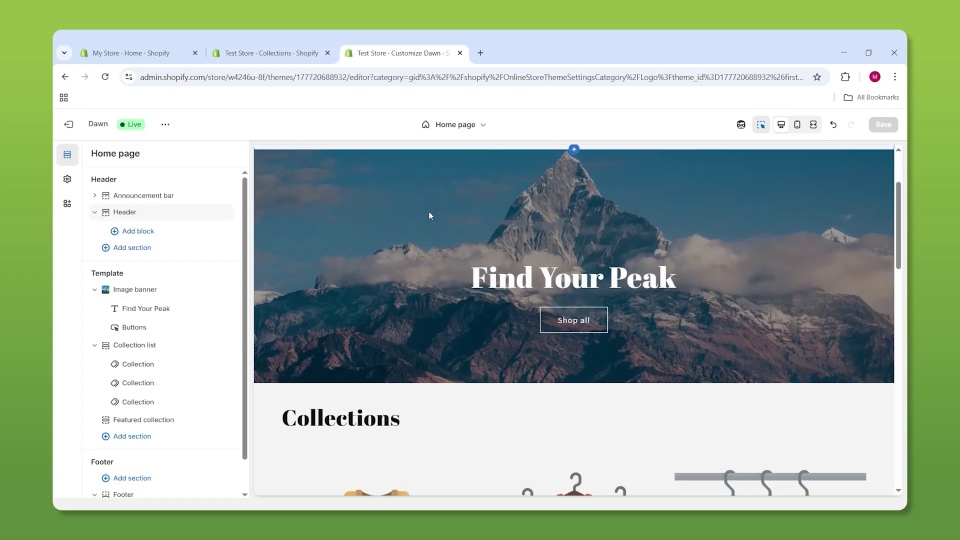
pyautogui.scroll(1, 392, 230)
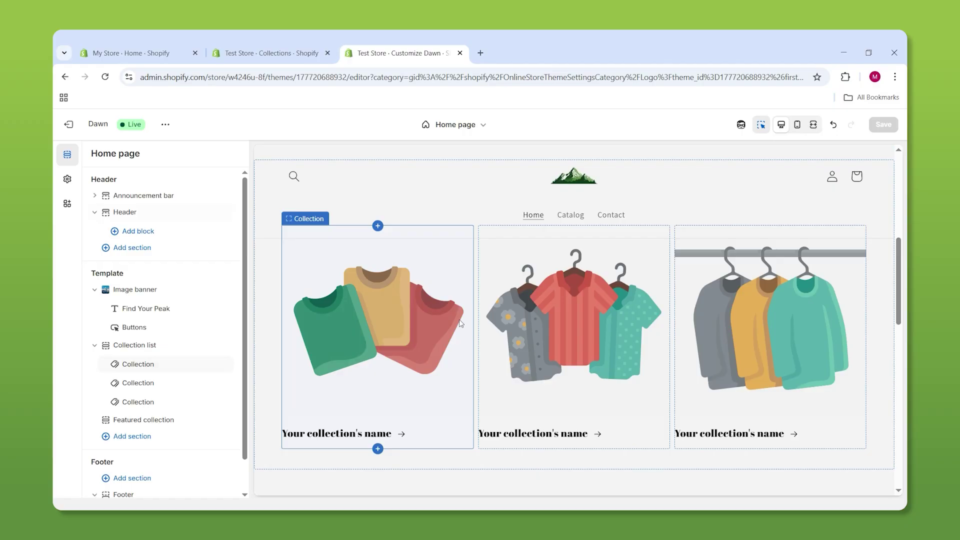
pyautogui.scroll(1, 447, 332)
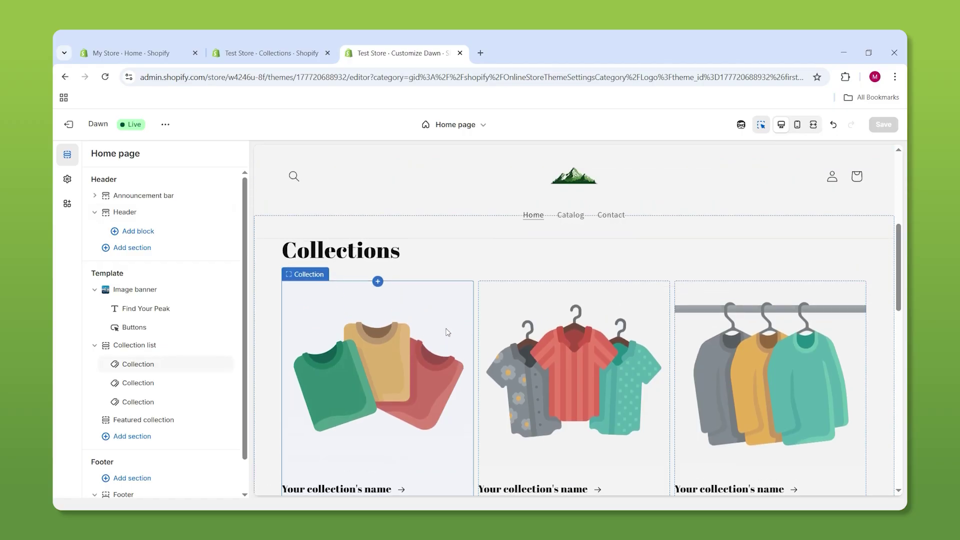
pyautogui.click(352, 332)
pyautogui.click(188, 183)
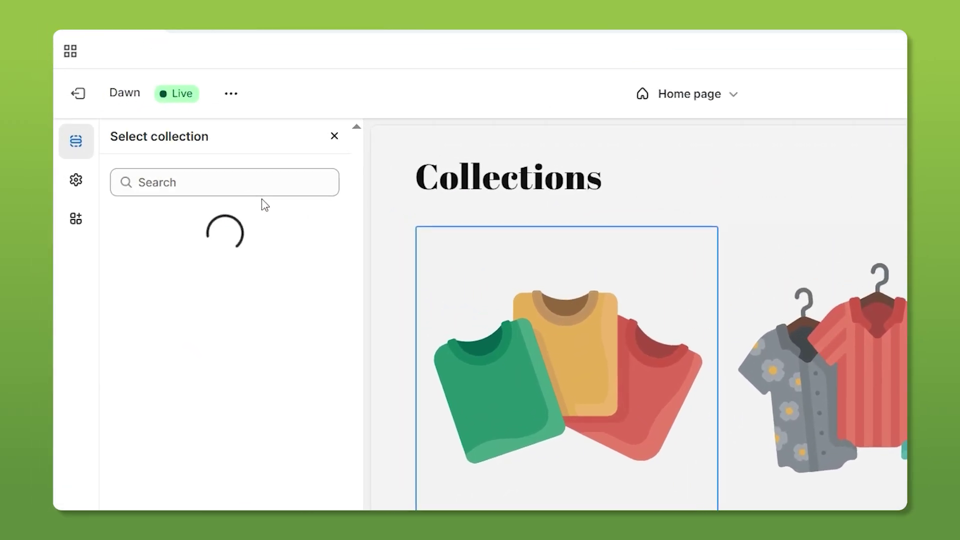
pyautogui.click(186, 454)
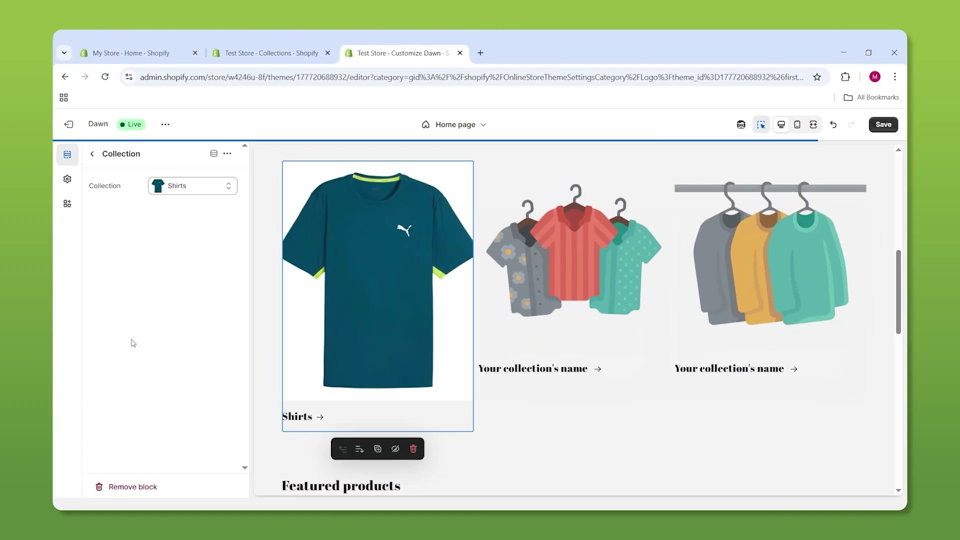
pyautogui.scroll(-5, 484, 315)
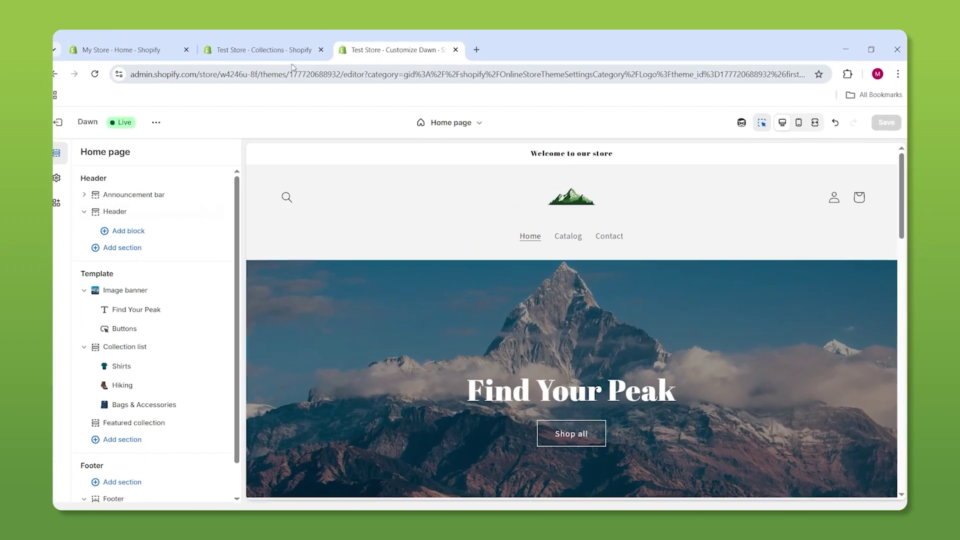
# Step: Open the Main menu for editing under Content > Menus
pyautogui.click(280, 50)
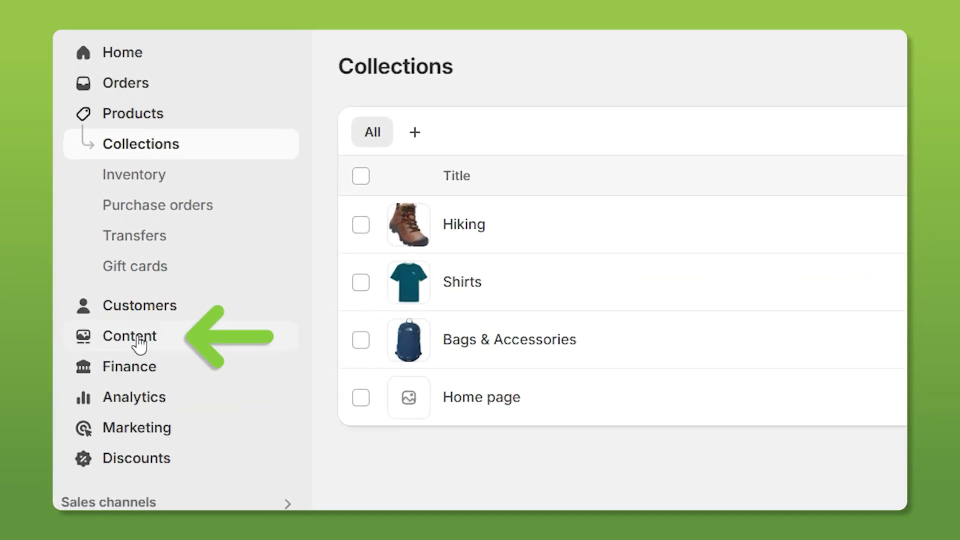
pyautogui.click(93, 299)
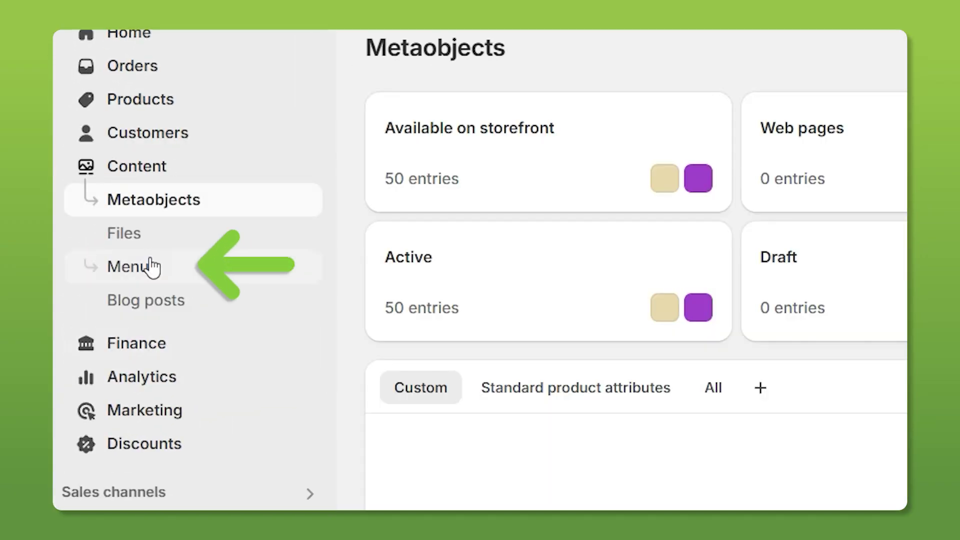
pyautogui.click(150, 269)
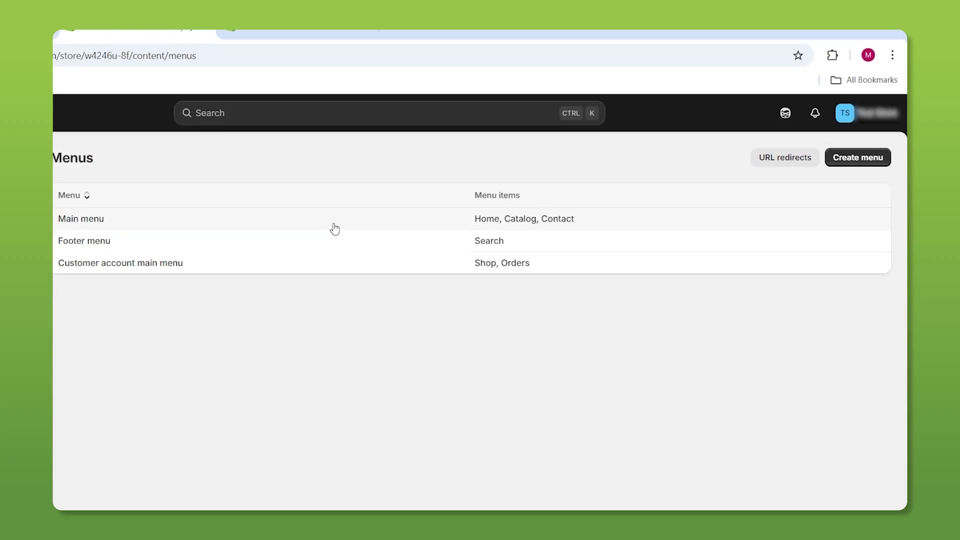
pyautogui.click(435, 221)
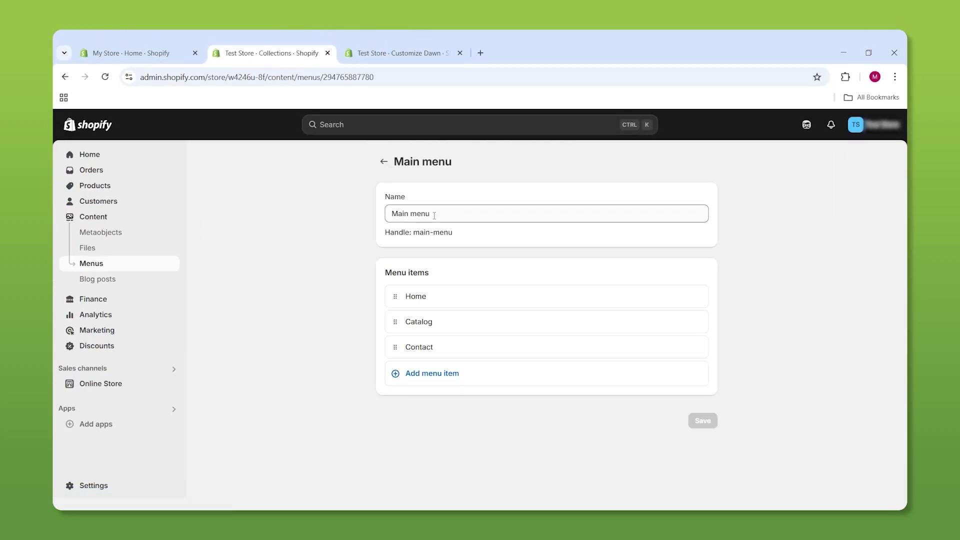
# Step: Add a menu item linked to the Bags & Accessories collection and move it below Home
pyautogui.click(425, 374)
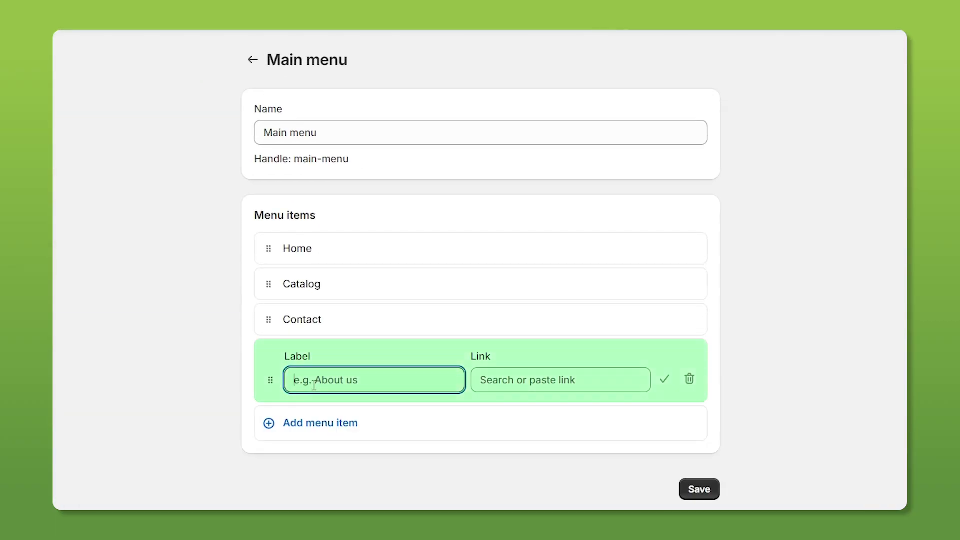
pyautogui.click(506, 379)
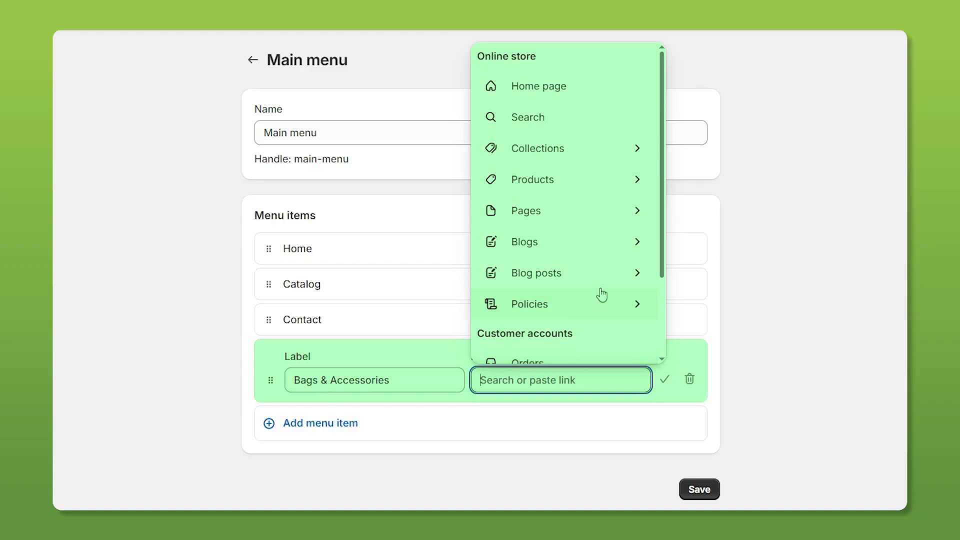
pyautogui.click(599, 150)
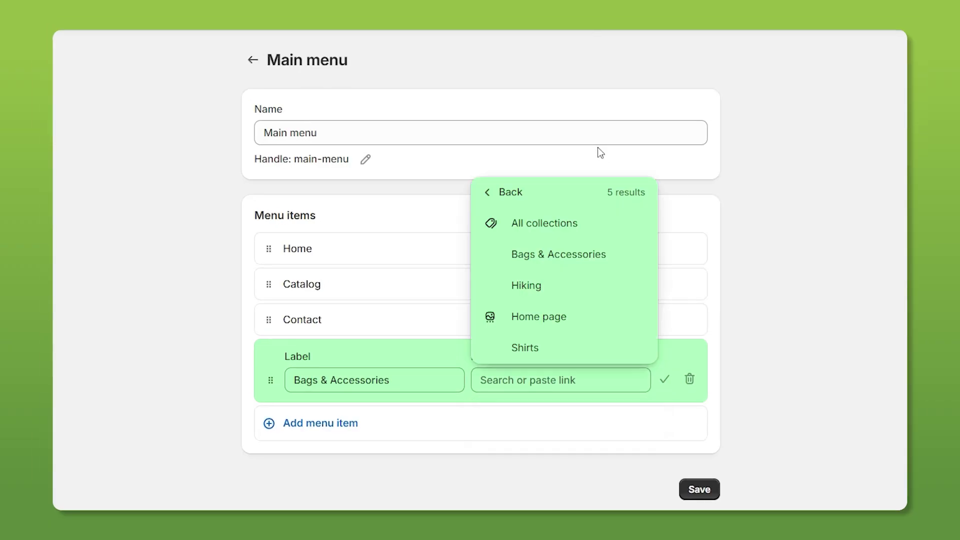
pyautogui.click(554, 255)
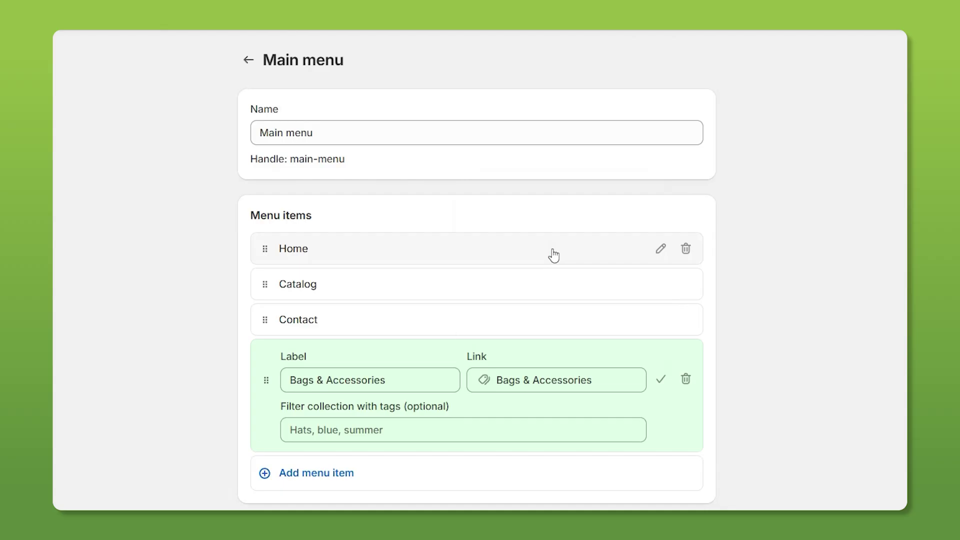
pyautogui.scroll(-1, 650, 300)
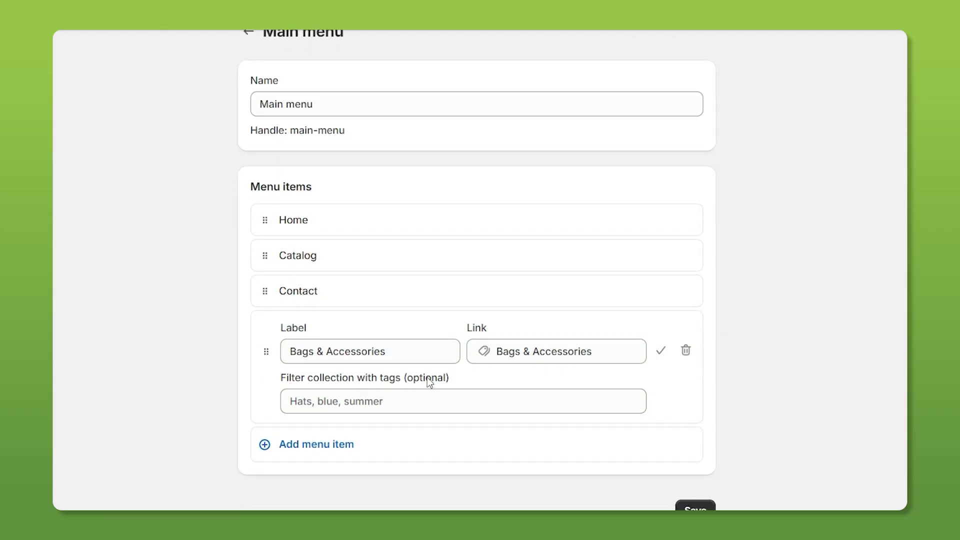
pyautogui.moveTo(269, 341); pyautogui.dragTo(269, 294)
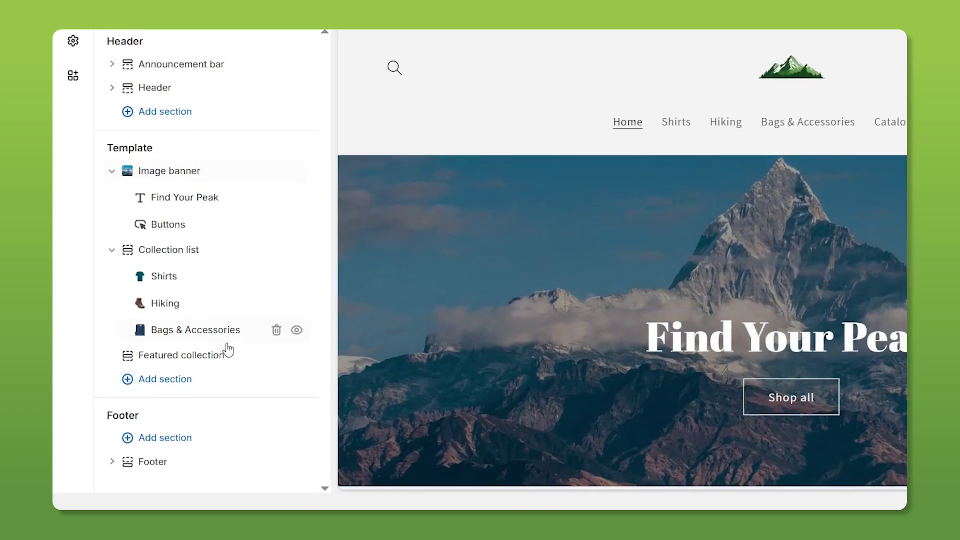
# Step: Add the About Us section with its button labelled Read More
pyautogui.click(155, 377)
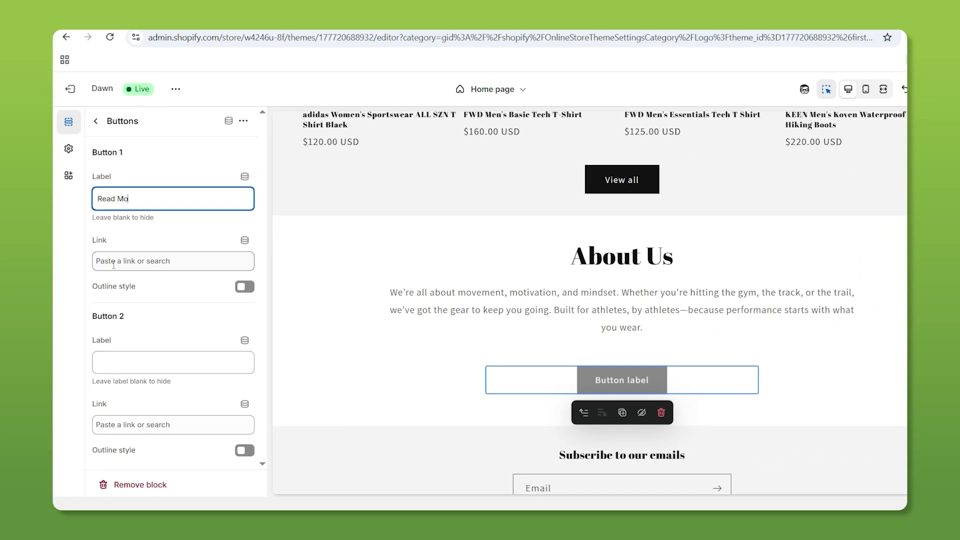
pyautogui.write('re')
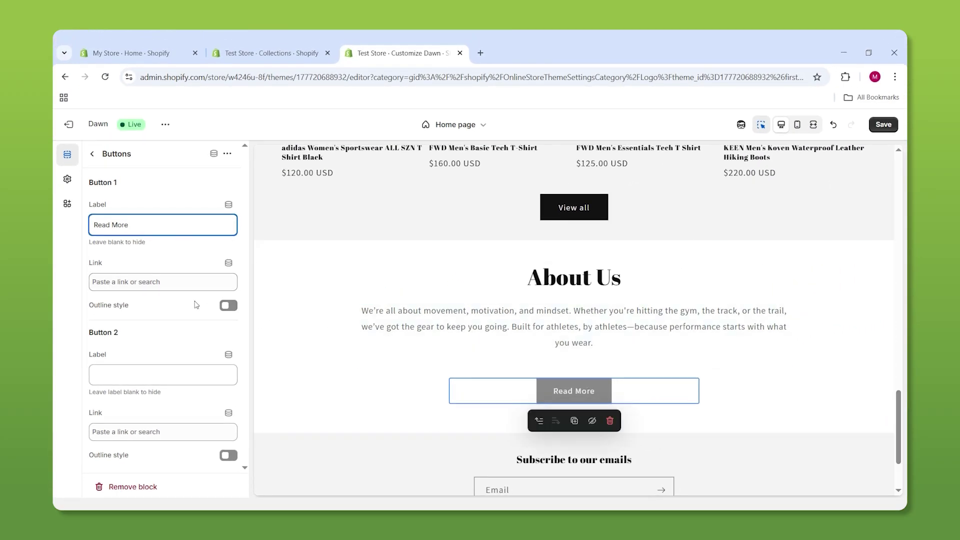
pyautogui.click(92, 154)
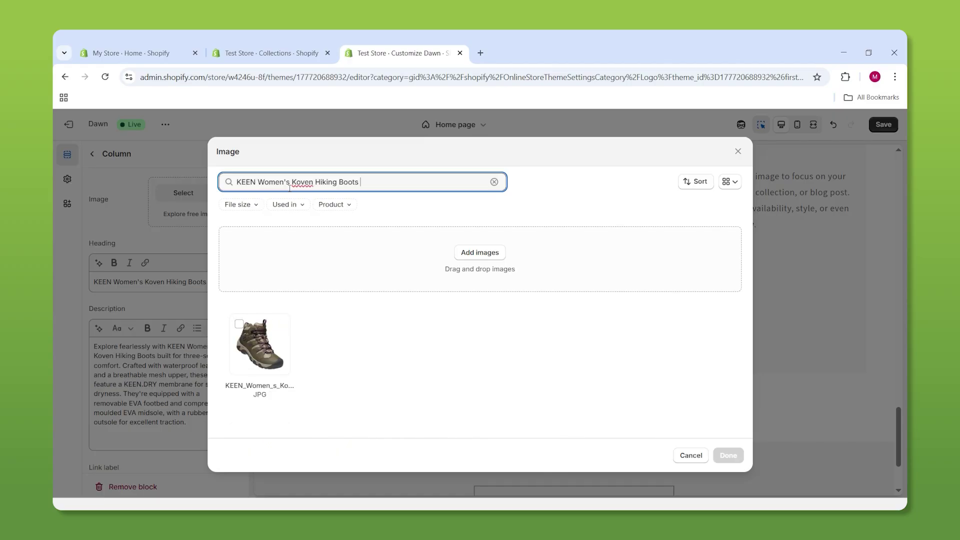
# Step: Set the Multicolumn column image to the KEEN Women's Koven Hiking Boots
pyautogui.click(239, 325)
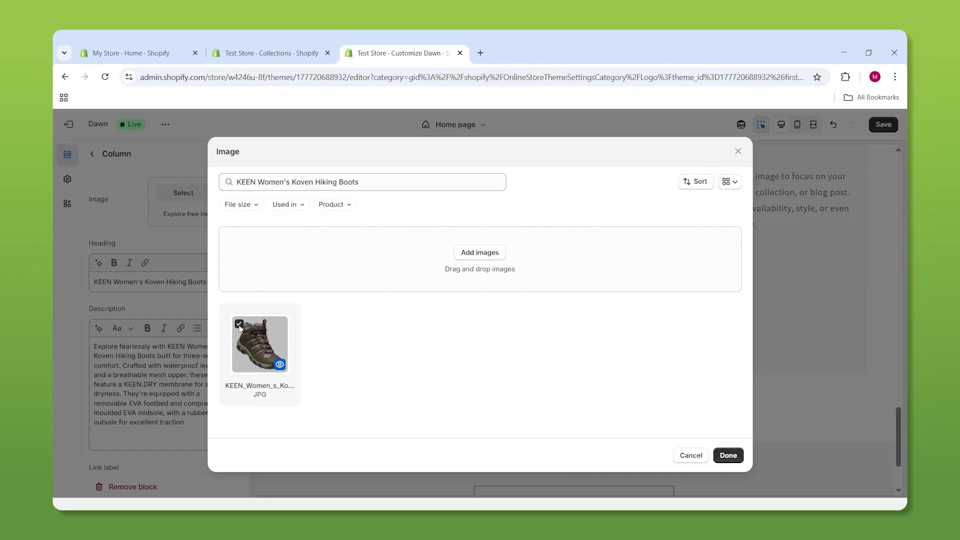
pyautogui.click(726, 455)
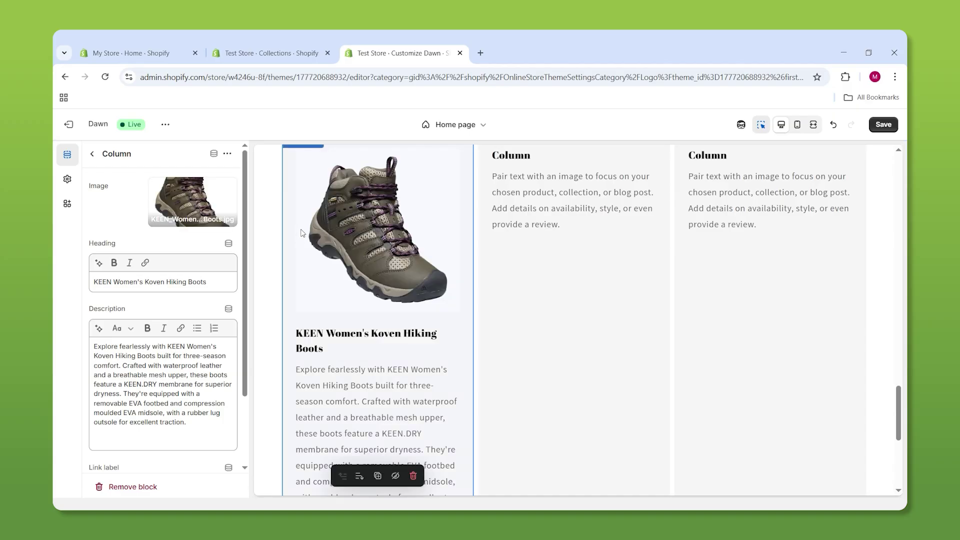
pyautogui.scroll(2, 350, 227)
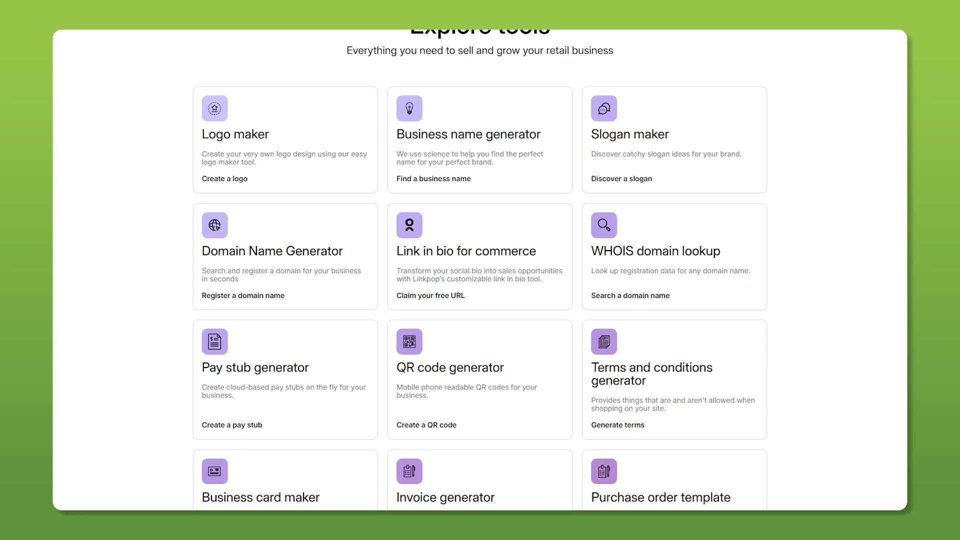
# Step: Scroll through the free tools list, past Business card maker and Invoice generator
pyautogui.scroll(-2, 480, 283)
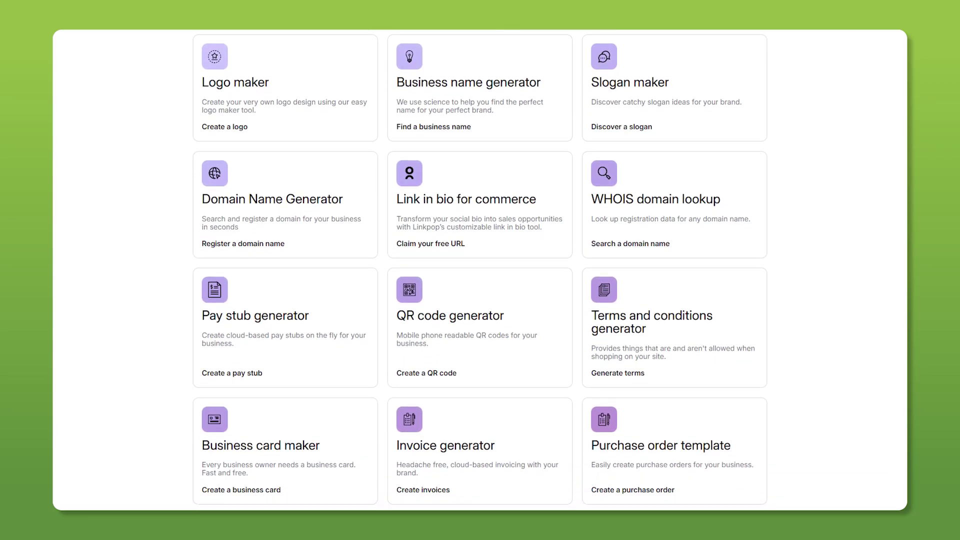
pyautogui.scroll(-2, 480, 283)
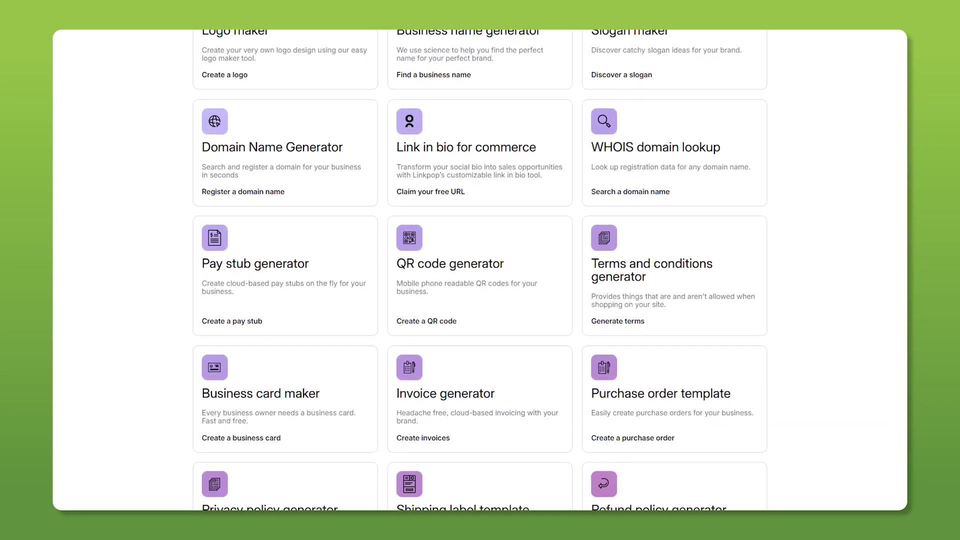
pyautogui.scroll(-2, 480, 283)
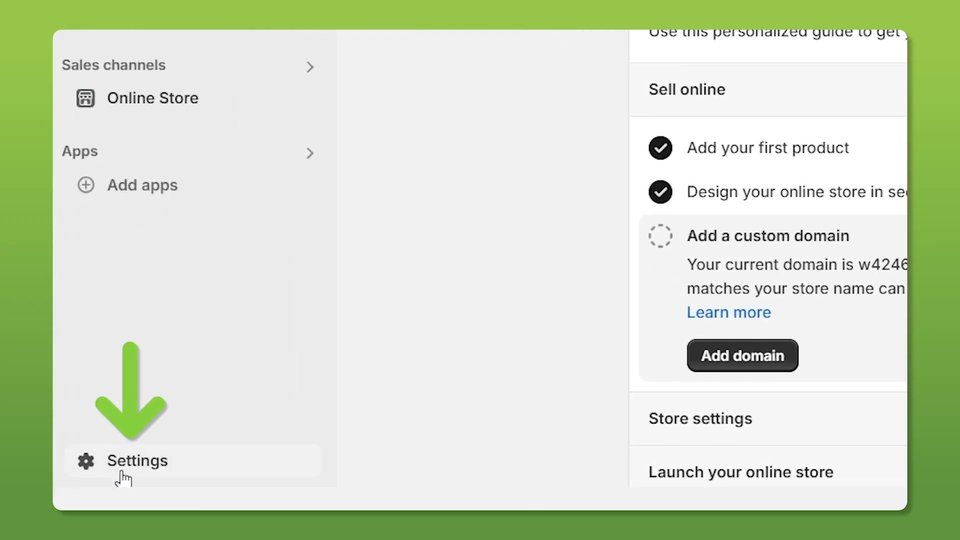
# Step: Begin activating Shopify Payments from the payment settings, registering the store as an individual
pyautogui.click(121, 474)
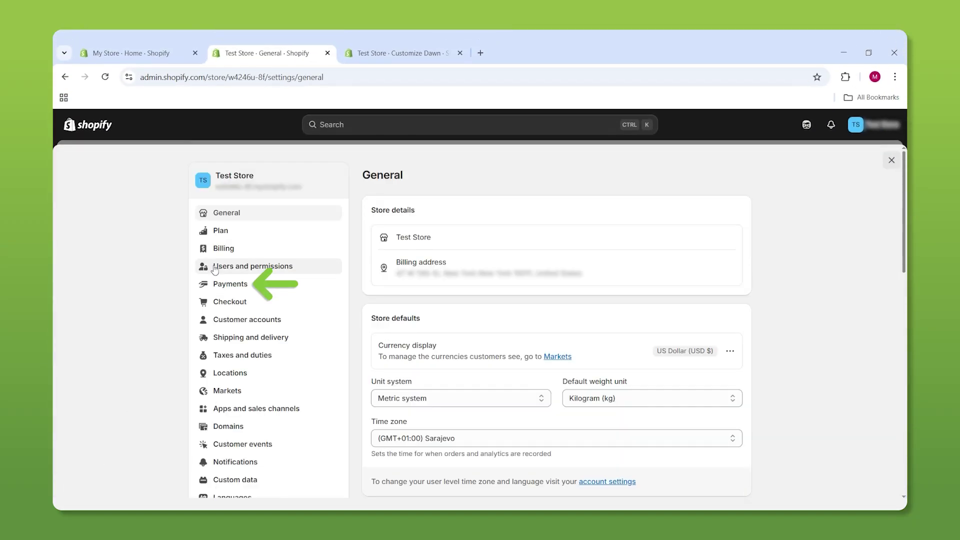
pyautogui.click(229, 284)
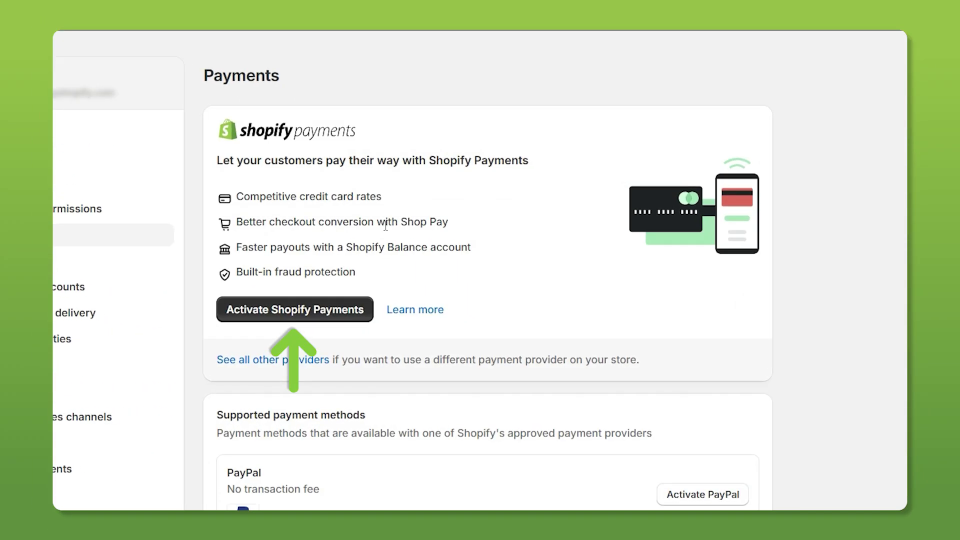
pyautogui.click(324, 310)
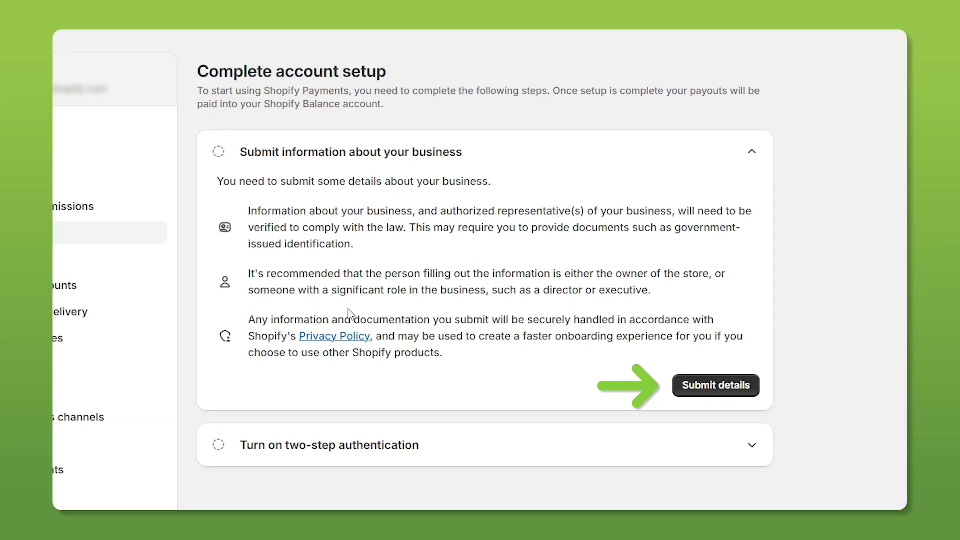
pyautogui.click(692, 390)
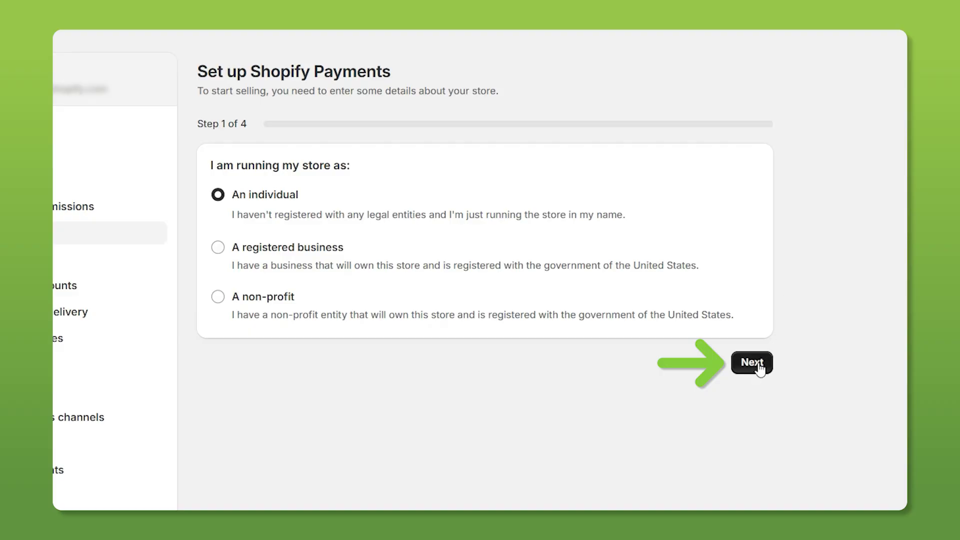
pyautogui.click(756, 365)
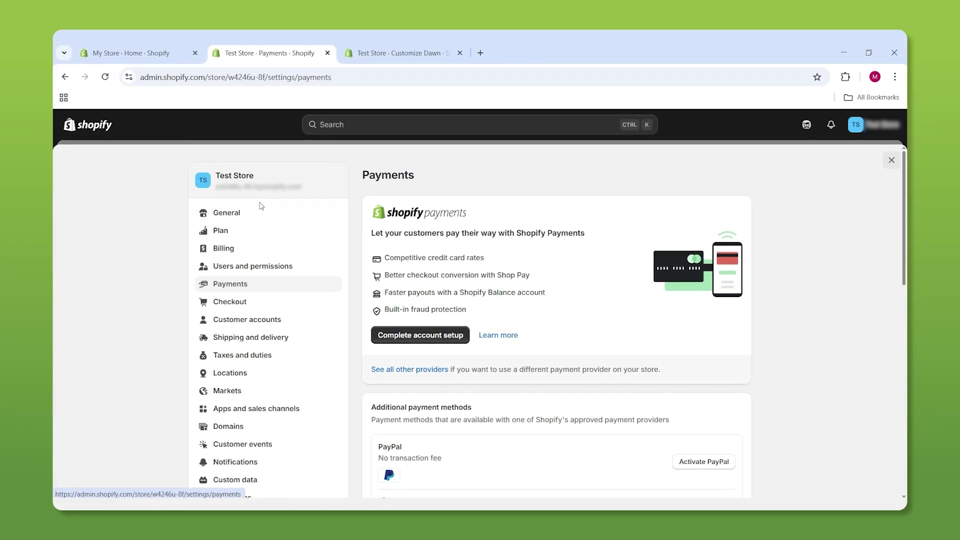
# Step: Publish a template-based Terms of service policy, then go to the navigation Menus list
pyautogui.scroll(-2, 253, 215)
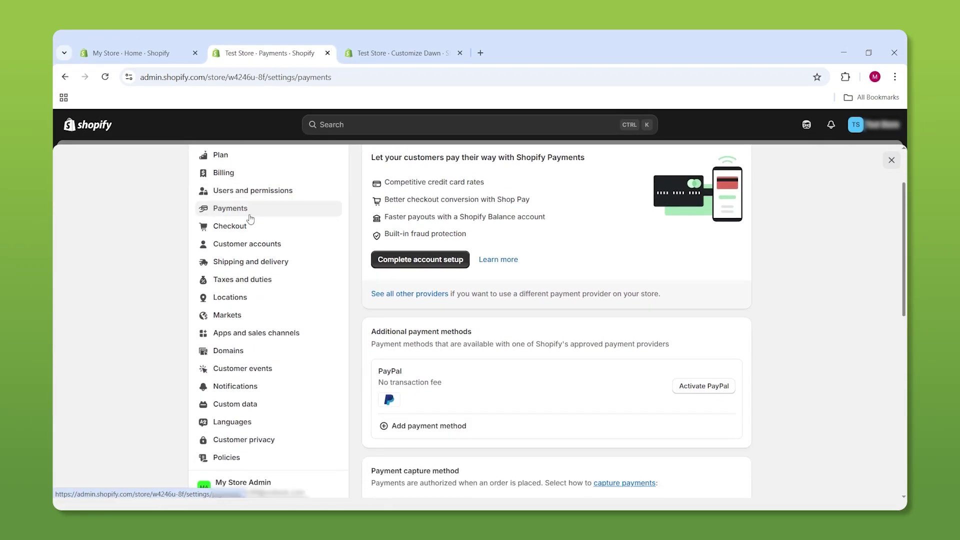
pyautogui.scroll(-2, 251, 218)
pyautogui.click(228, 370)
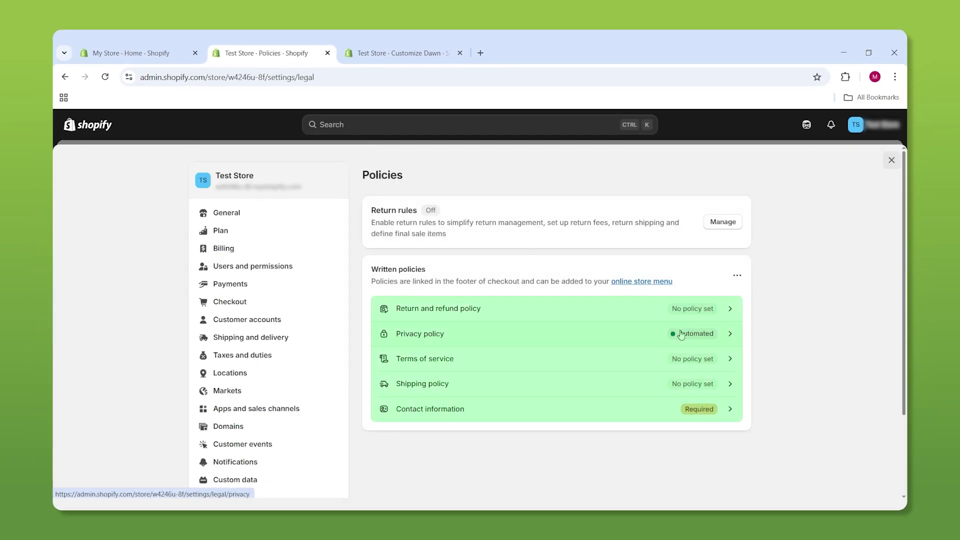
pyautogui.click(689, 366)
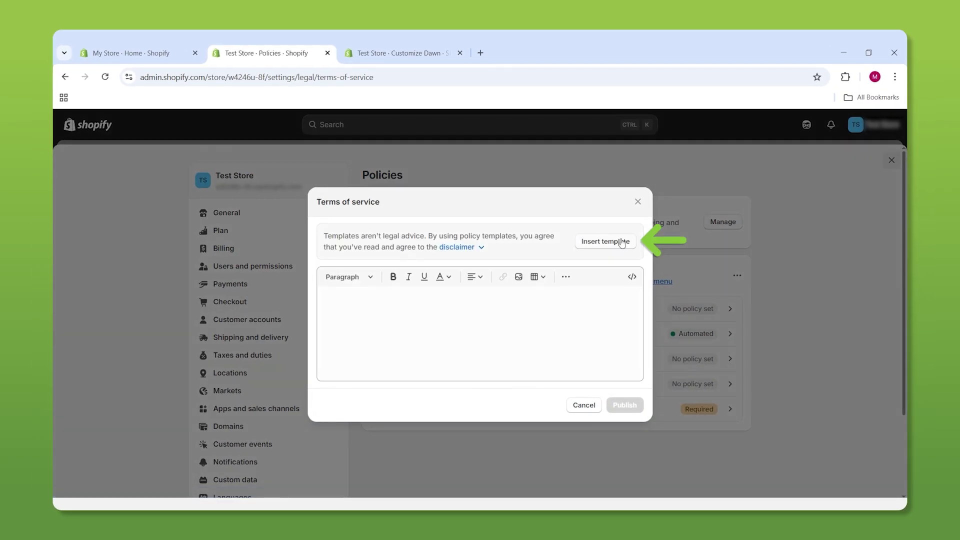
pyautogui.click(605, 241)
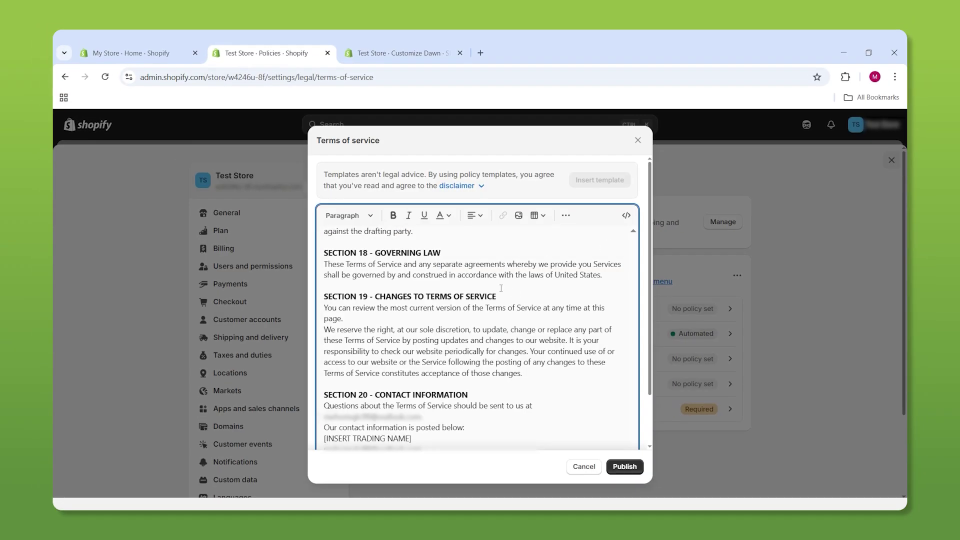
pyautogui.click(624, 467)
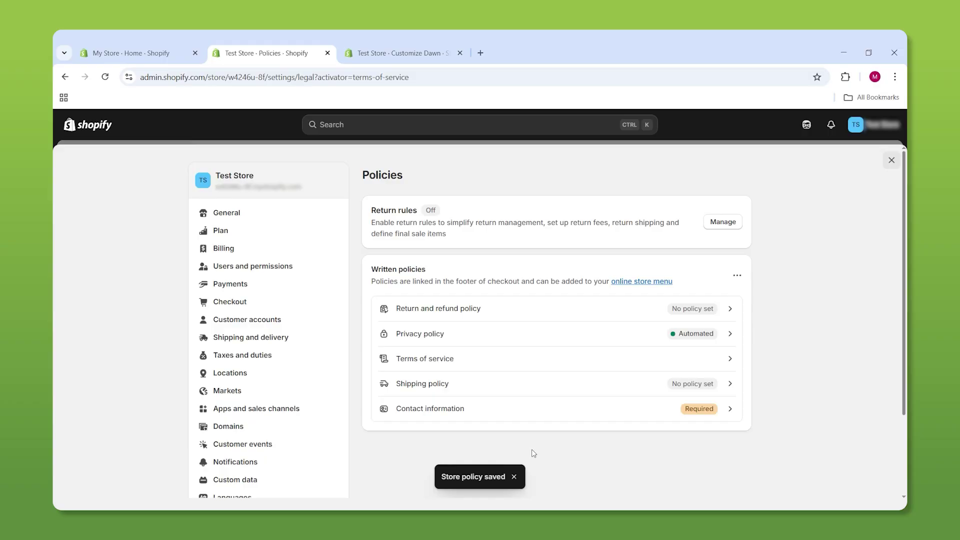
pyautogui.click(514, 477)
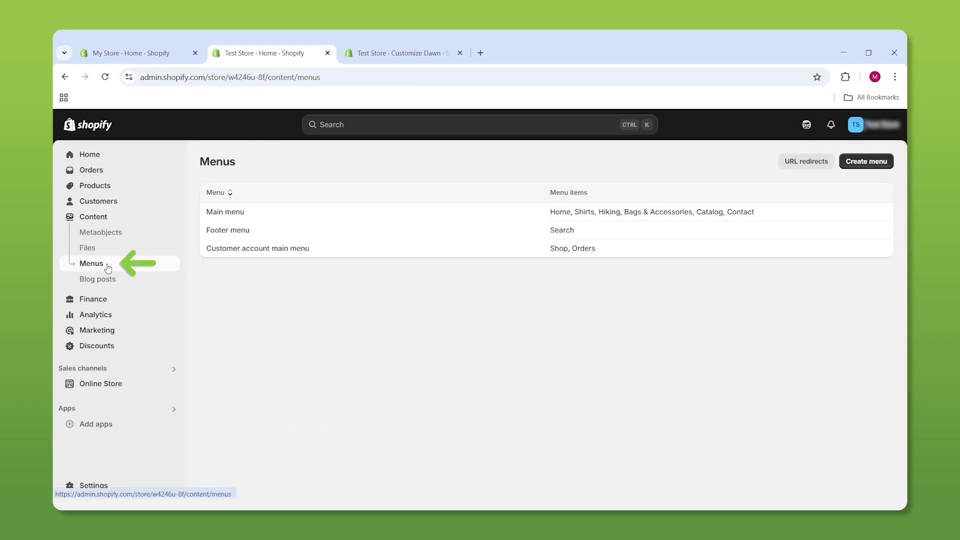
# Step: Add a new Footer menu item and browse Policies for its link destination
pyautogui.click(256, 234)
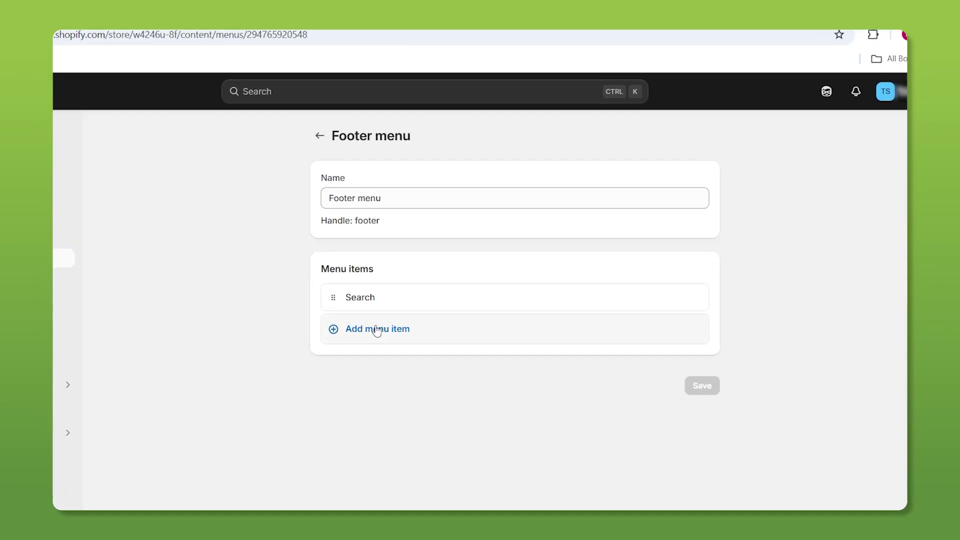
pyautogui.click(376, 331)
pyautogui.click(555, 347)
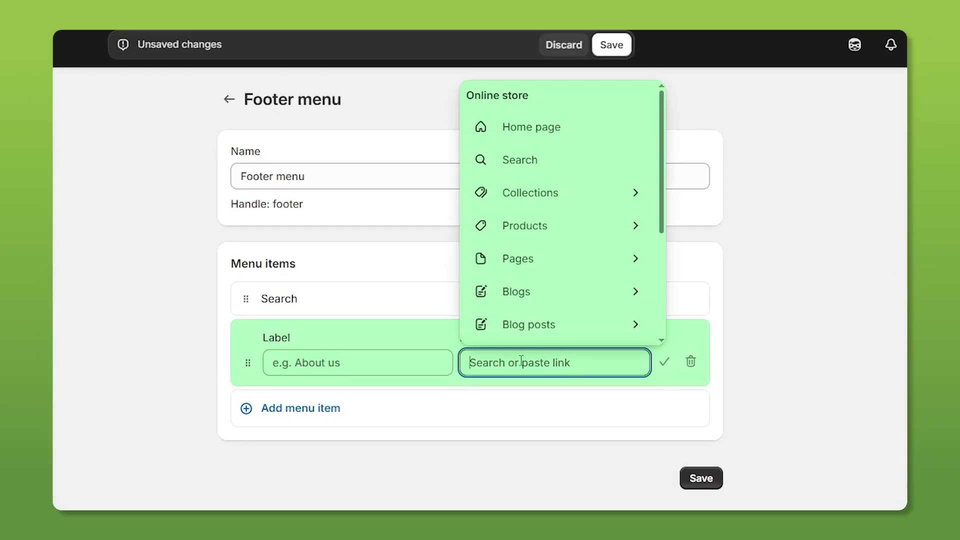
pyautogui.scroll(-5, 542, 285)
pyautogui.click(529, 205)
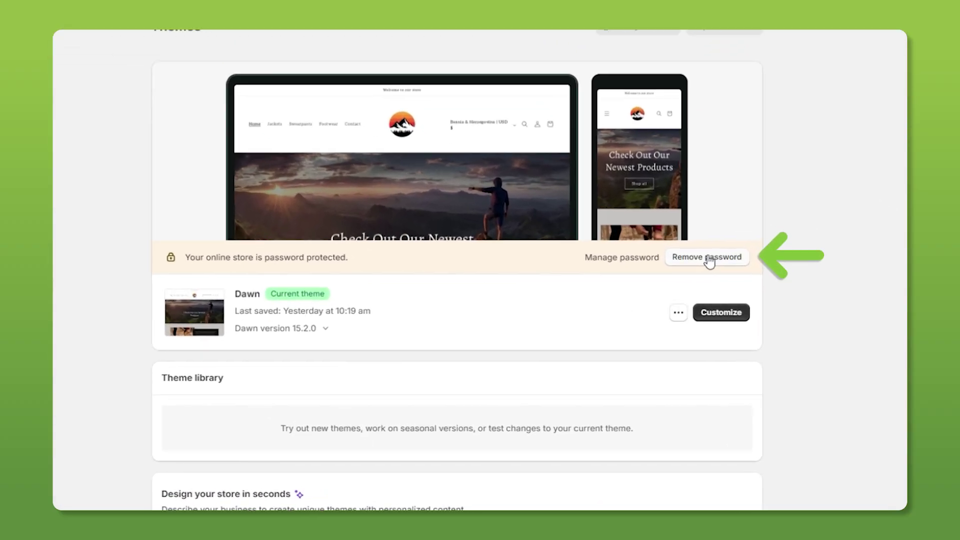
# Step: Remove the online store's password protection from the Themes page banner
pyautogui.click(707, 313)
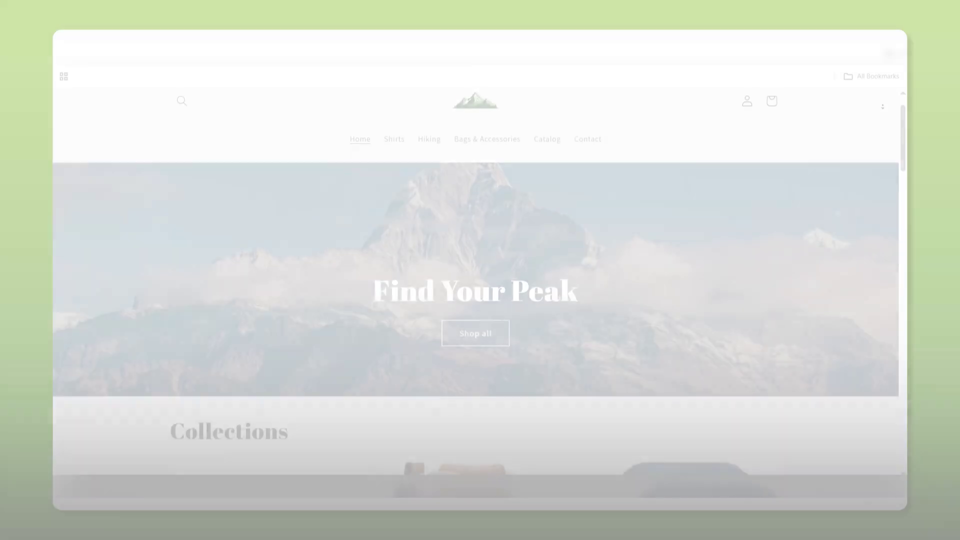
pyautogui.scroll(-2, 475, 280)
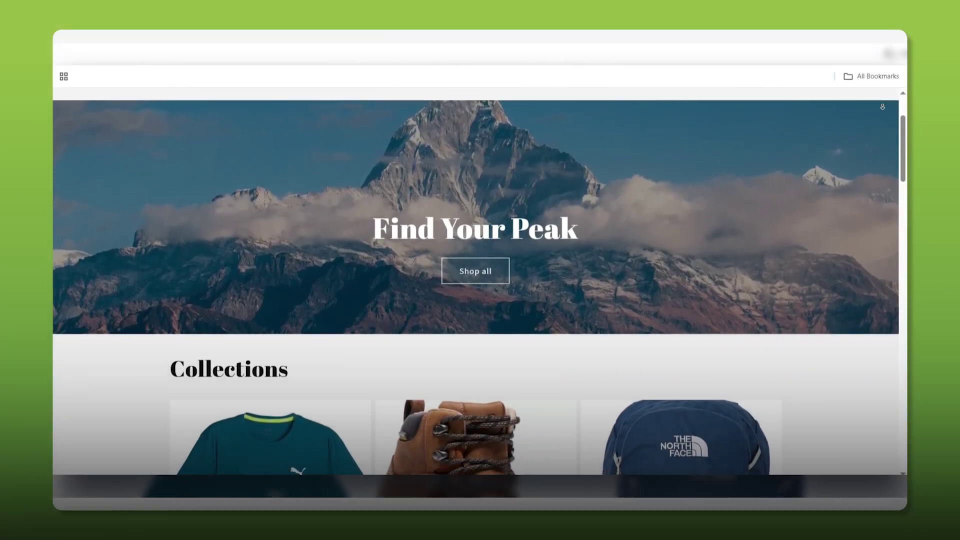
pyautogui.scroll(-2, 475, 280)
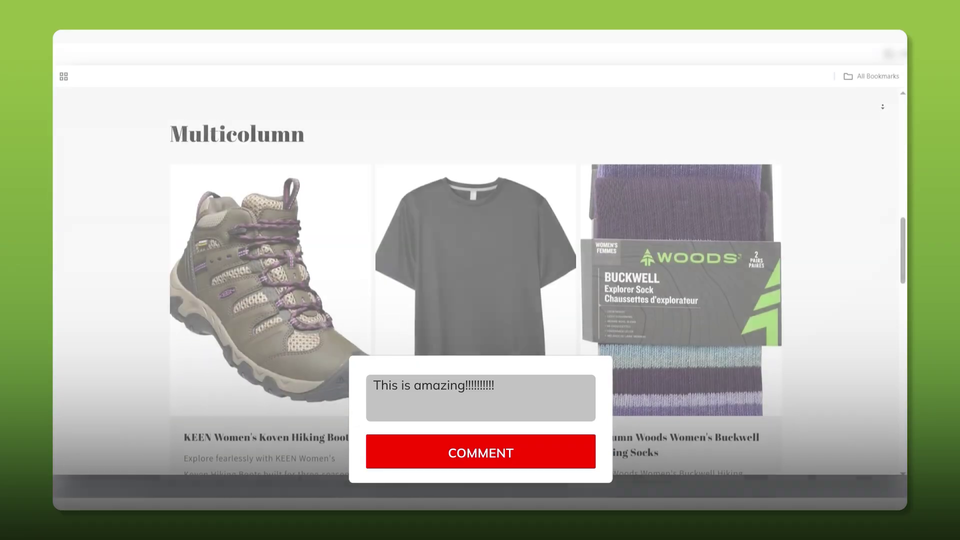
pyautogui.scroll(-1, 475, 280)
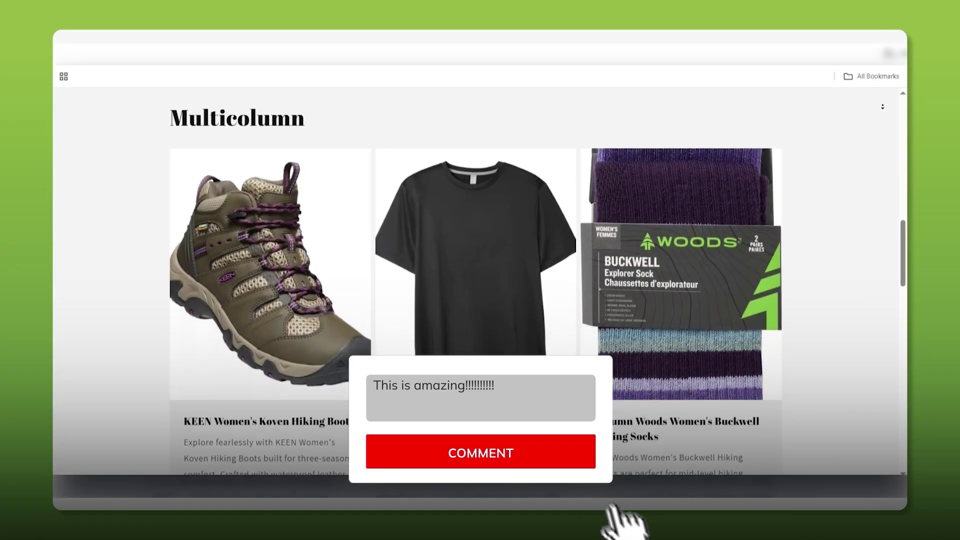
pyautogui.scroll(-1, 475, 280)
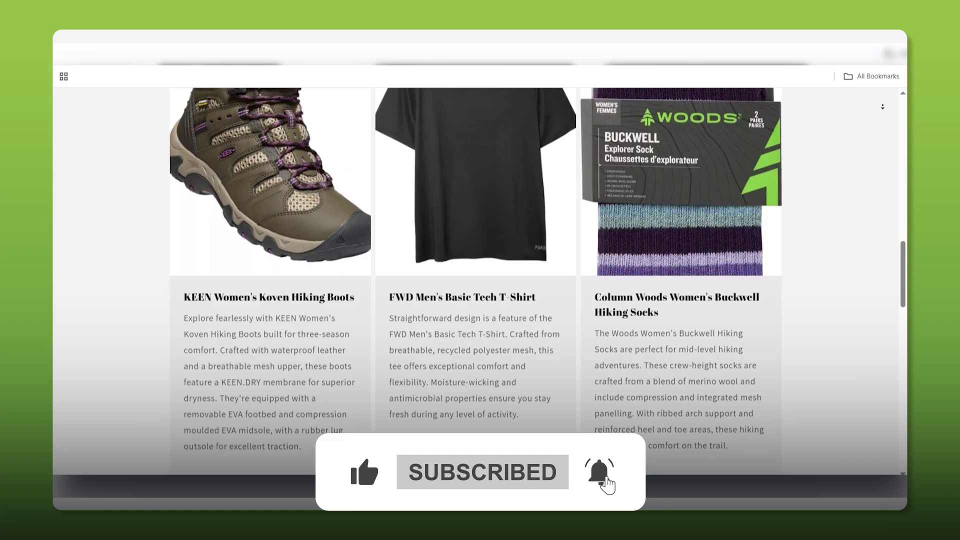
pyautogui.scroll(-1, 475, 280)
pyautogui.scroll(-1, 475, 280)
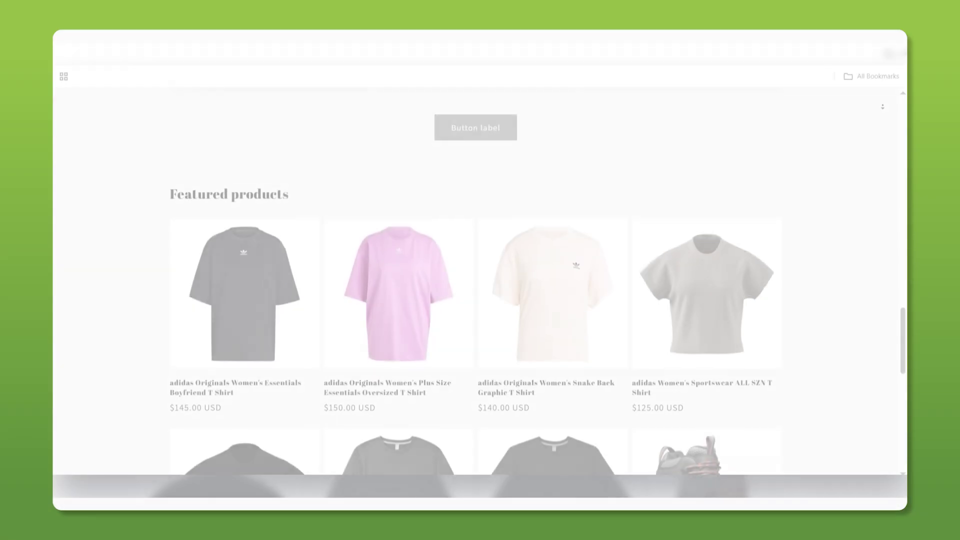
pyautogui.scroll(-1, 475, 280)
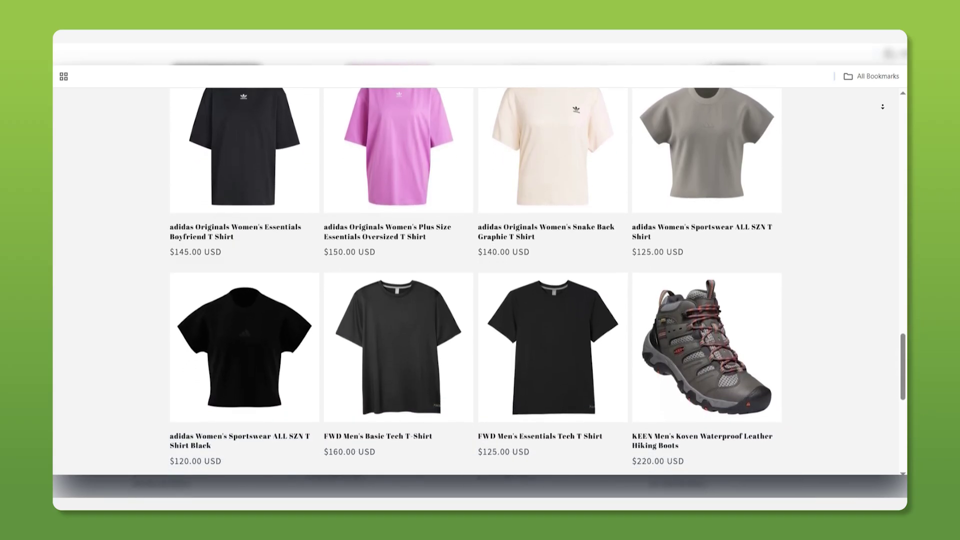
pyautogui.scroll(-1, 475, 280)
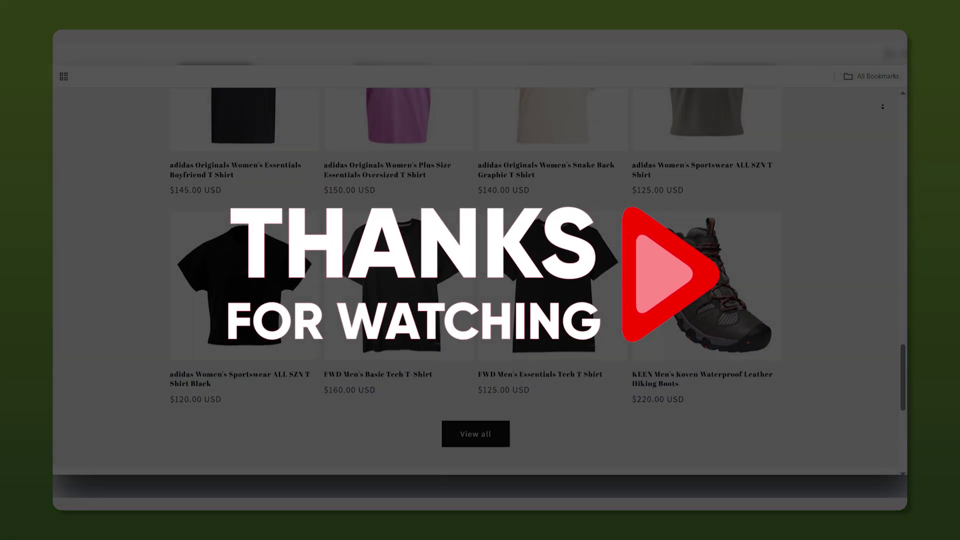